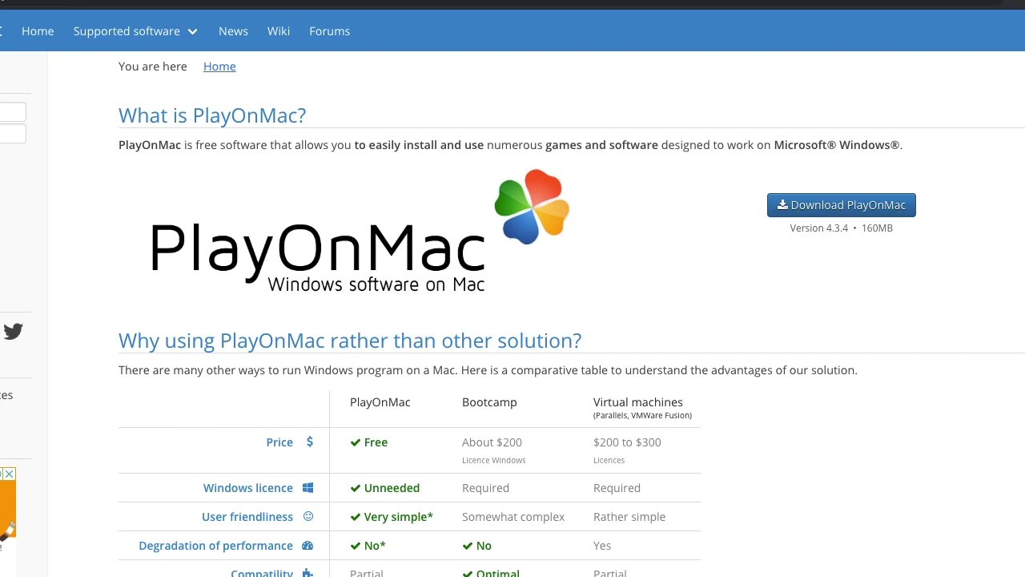
Step: Search the web for virtualbox in a new tab, then return to the PlayOnMac home page
key("super+t")
type("virtualbox")
key("Return")
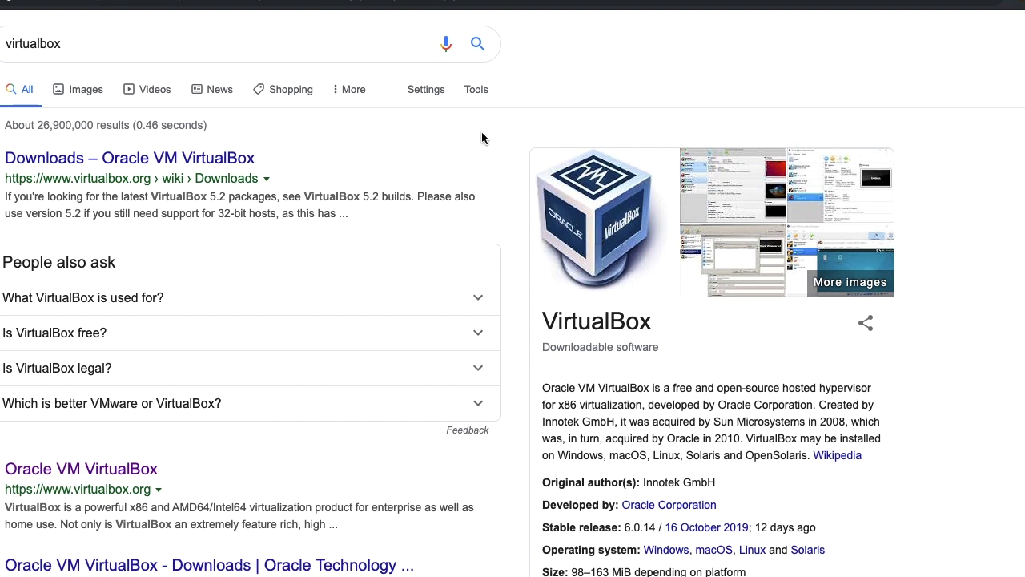
left_click(56, 0)
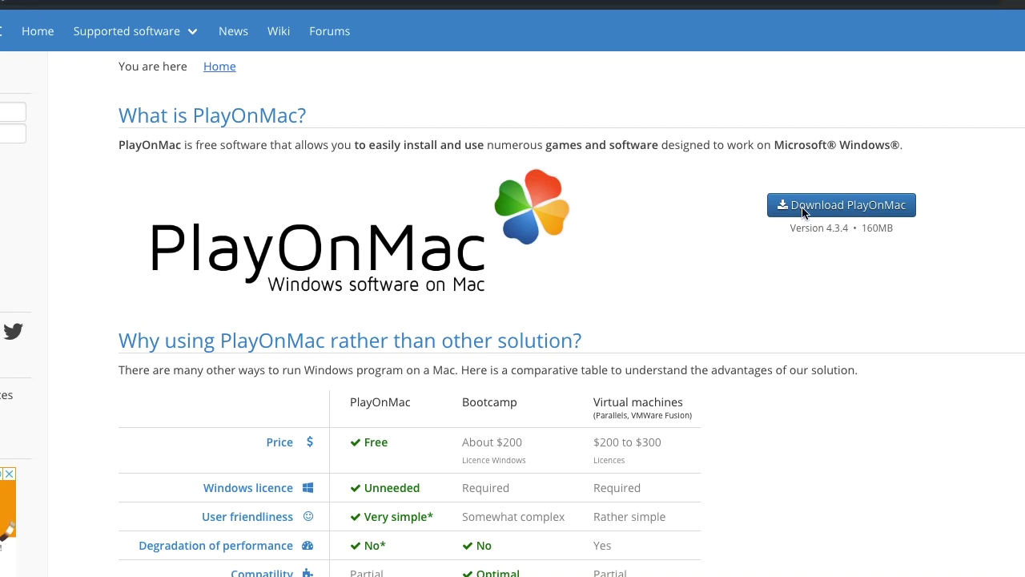
key("super+Tab")
key("super+Tab")
key("super+Tab")
key("super+Tab")
key("super+Tab")
key("super+Tab")
key("super+Tab")
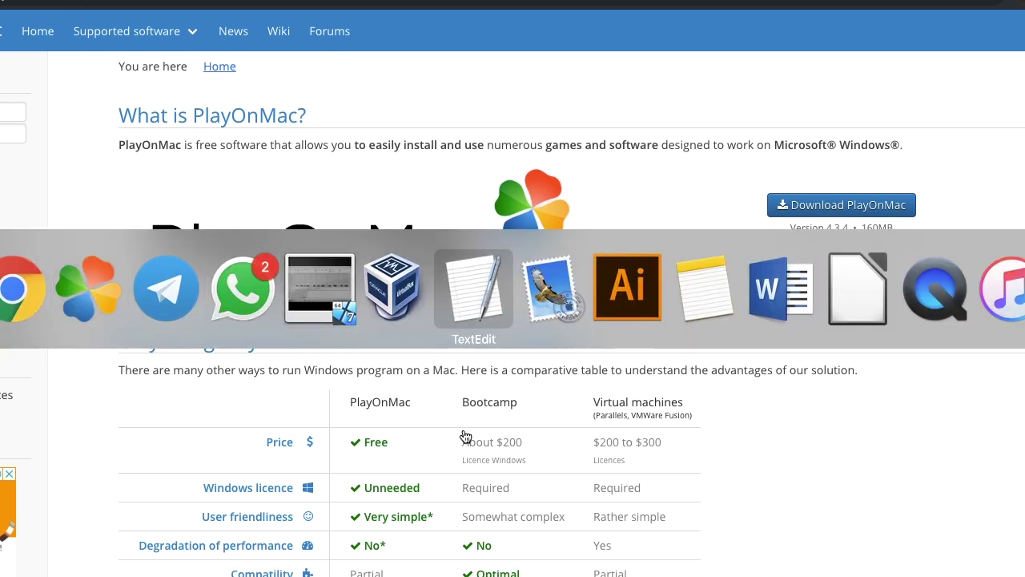
key("Escape")
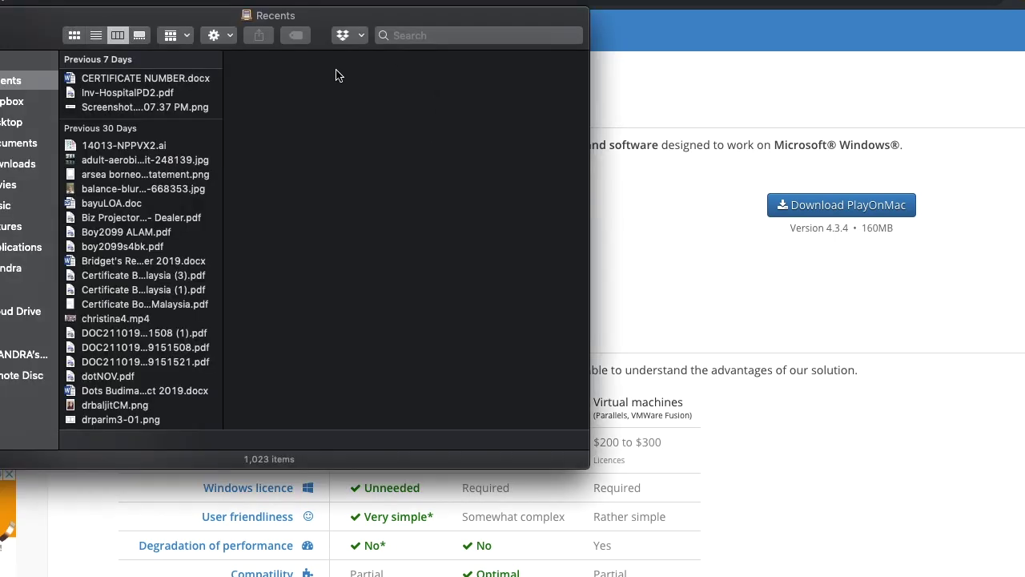
Step: Search this Mac in Finder for playonmac, select PlayOnMac_4.3.4.dmg and view its file details
left_click(20, 165)
left_click(451, 37)
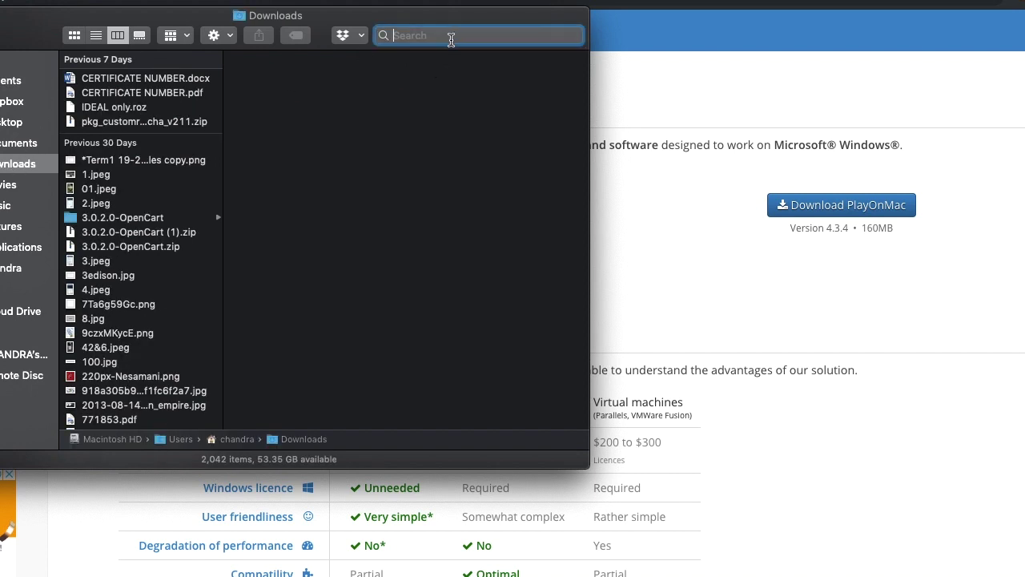
type("playonmac")
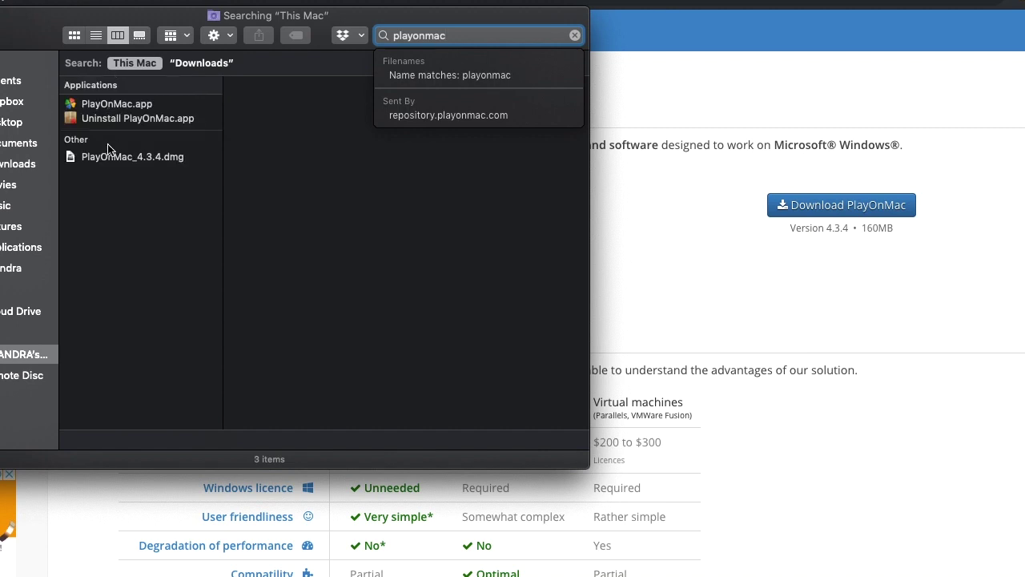
left_click(110, 164)
left_click(109, 160)
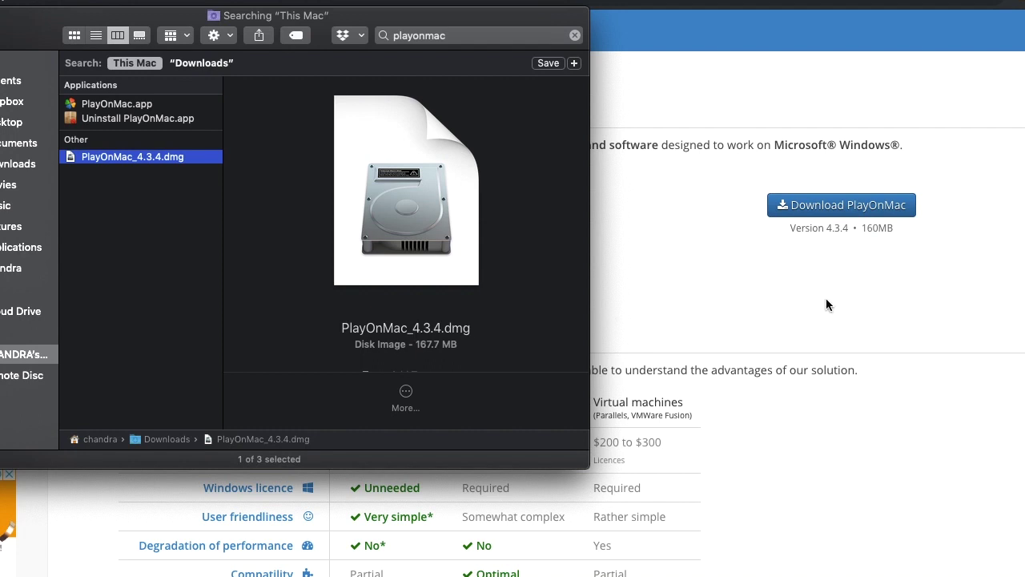
scroll(535, 295, "down", 3)
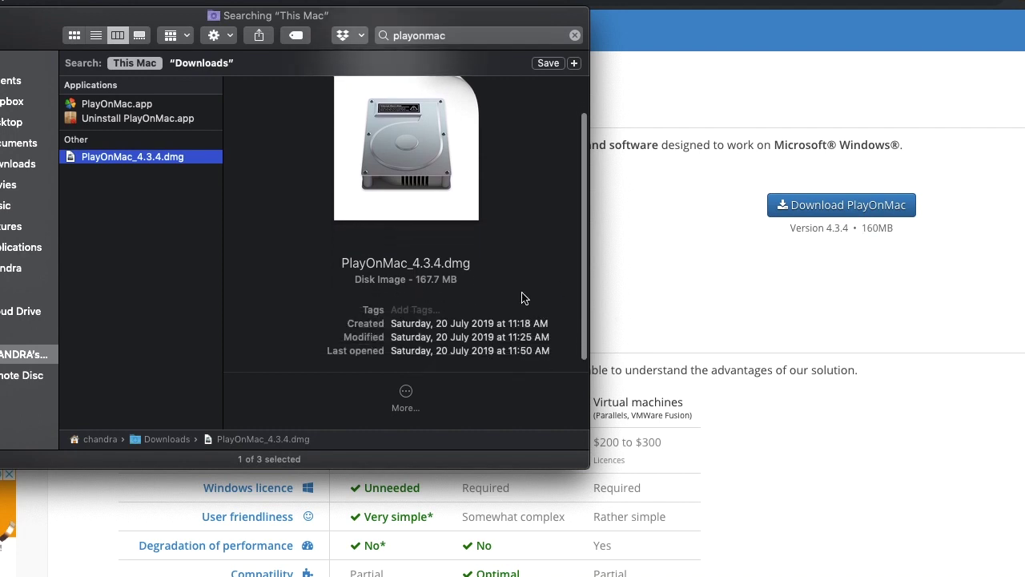
scroll(515, 273, "up", 3)
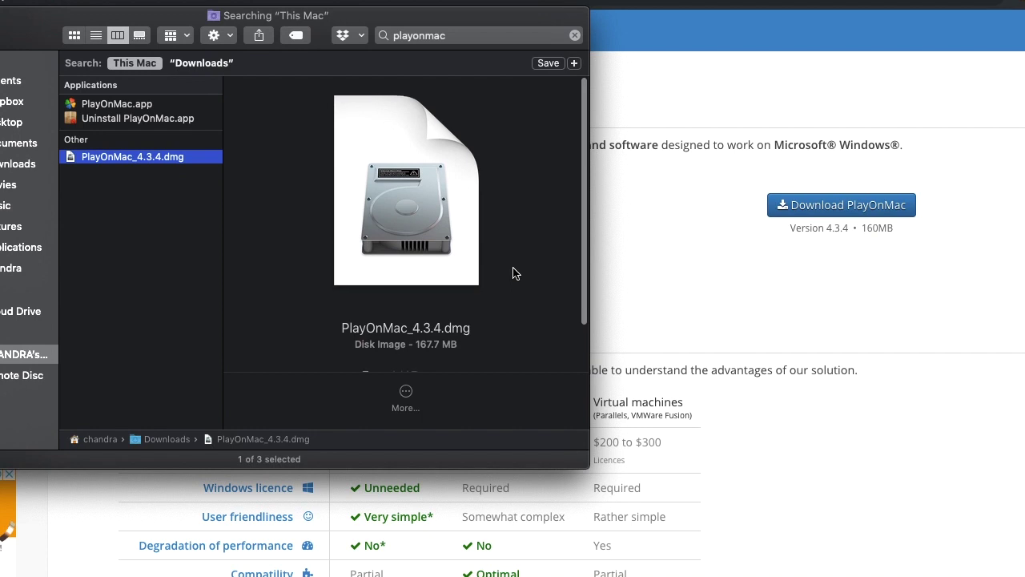
Step: Open the PlayOnMac_4.3.4.dmg disk image and move PlayOnMac.app onto its Applications folder
double_click(133, 165)
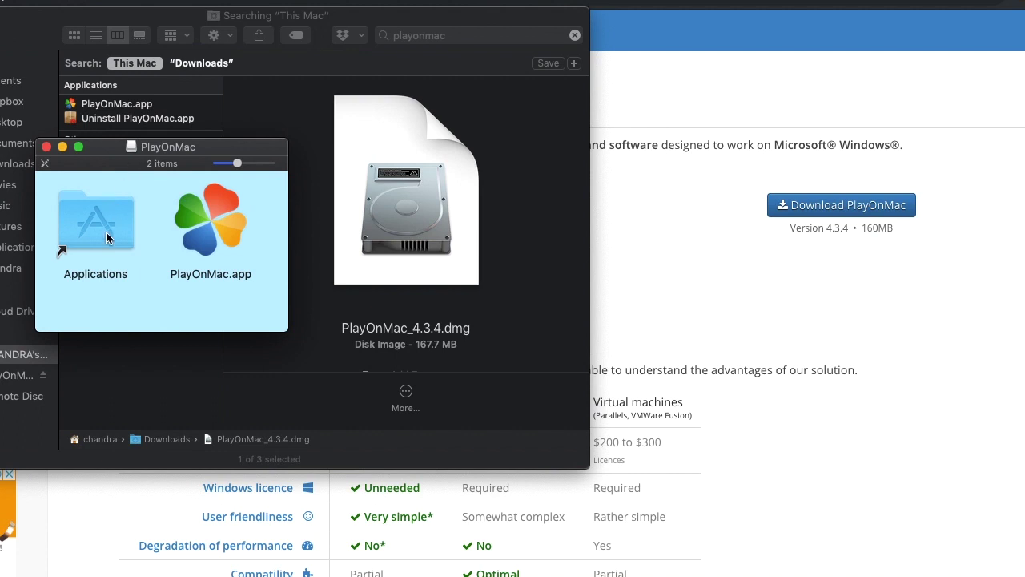
left_click(220, 223)
left_click_drag(220, 222, 108, 218)
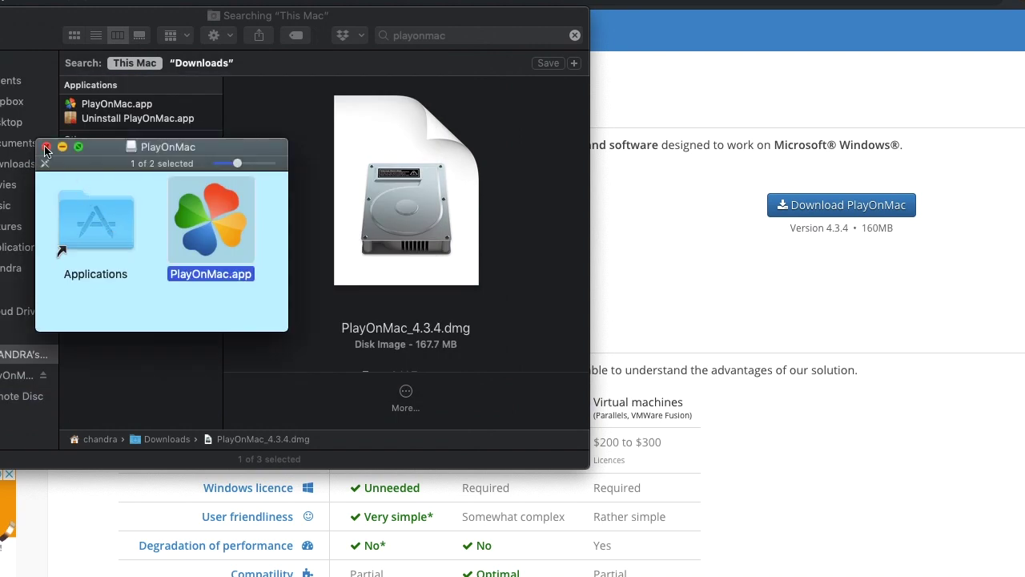
Step: Launch PlayOnMac.app from the search results and open its menu for installing a program
left_click(105, 104)
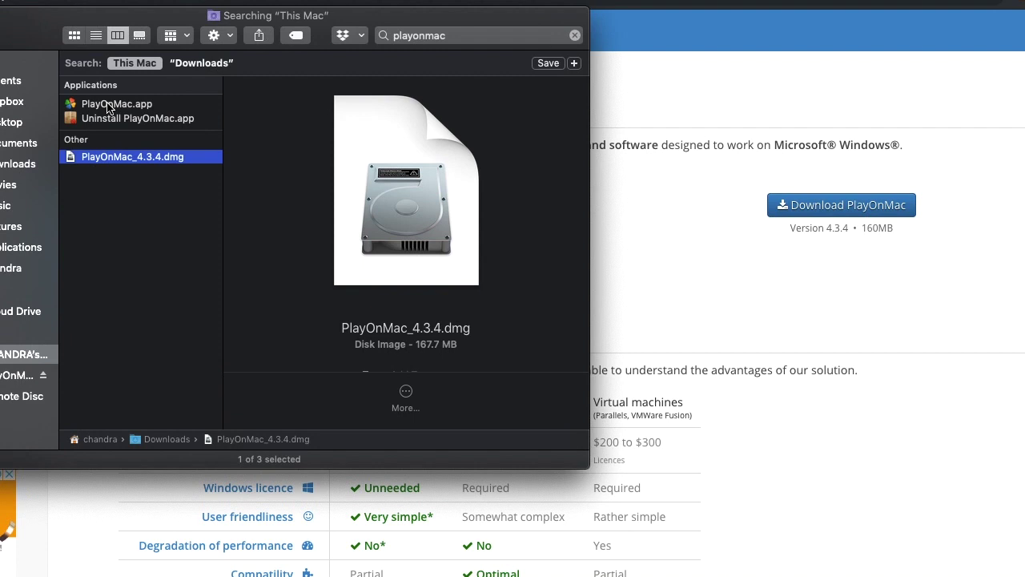
left_click(108, 107)
double_click(108, 108)
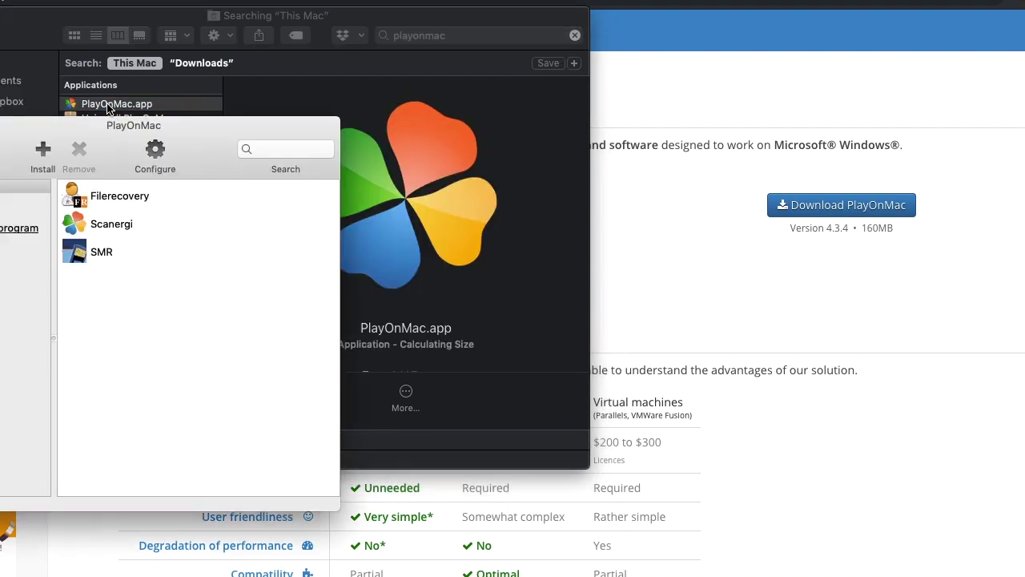
left_click_drag(95, 125, 455, 36)
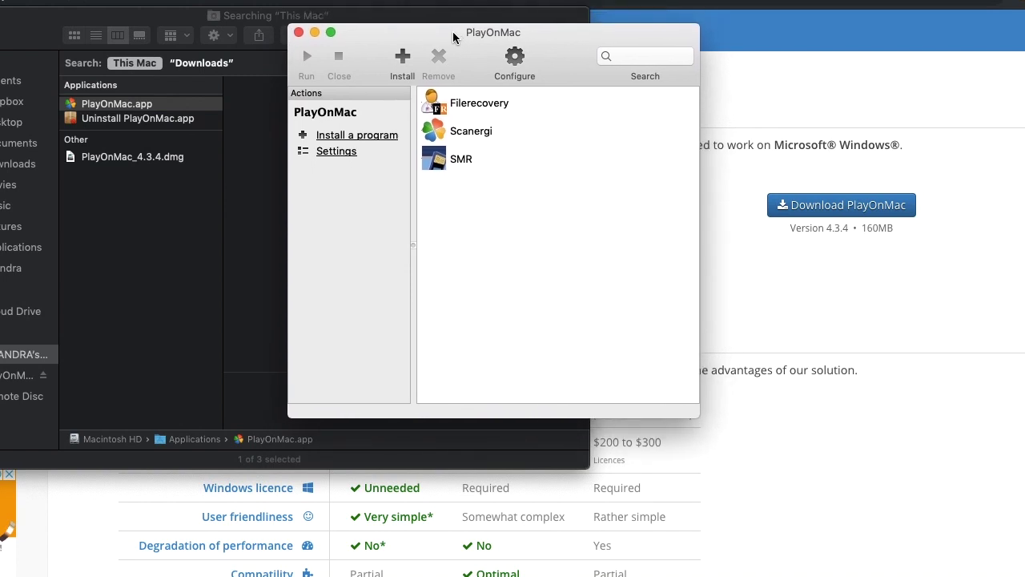
left_click(369, 138)
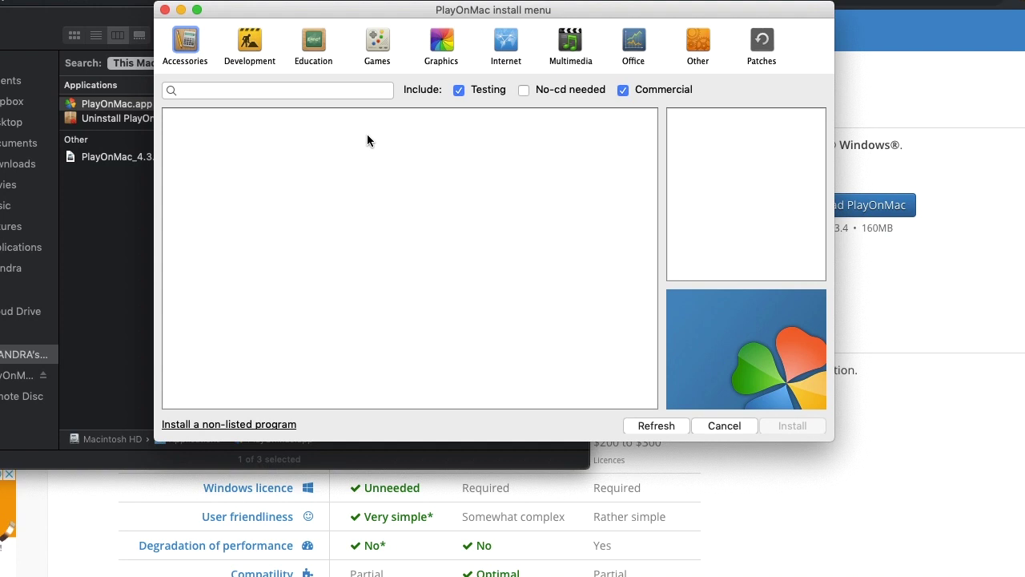
Step: Search this Mac in Finder for files whose name matches asctimetables and widen the results column to show full names
left_click(115, 193)
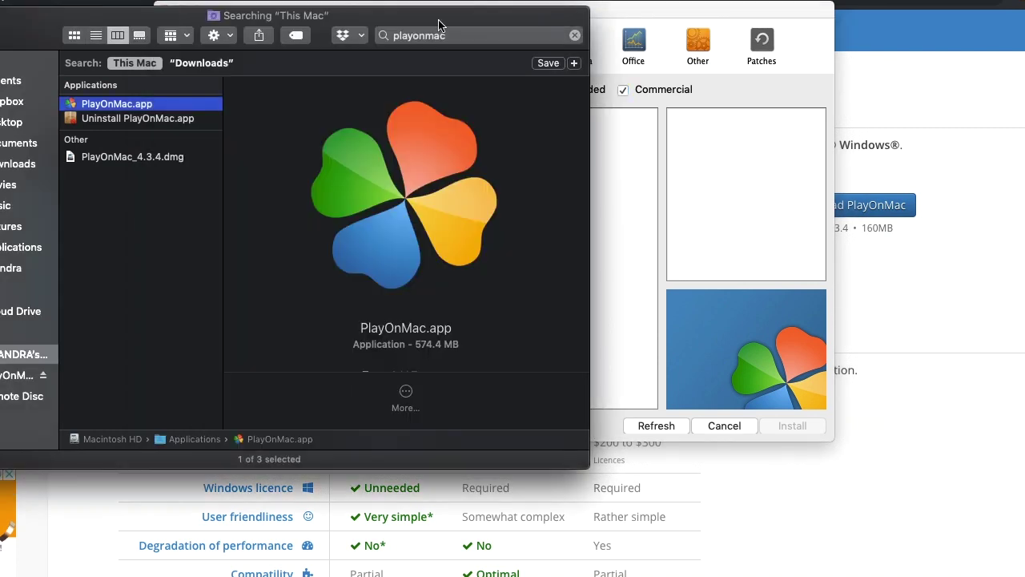
left_click(498, 38)
type("asc")
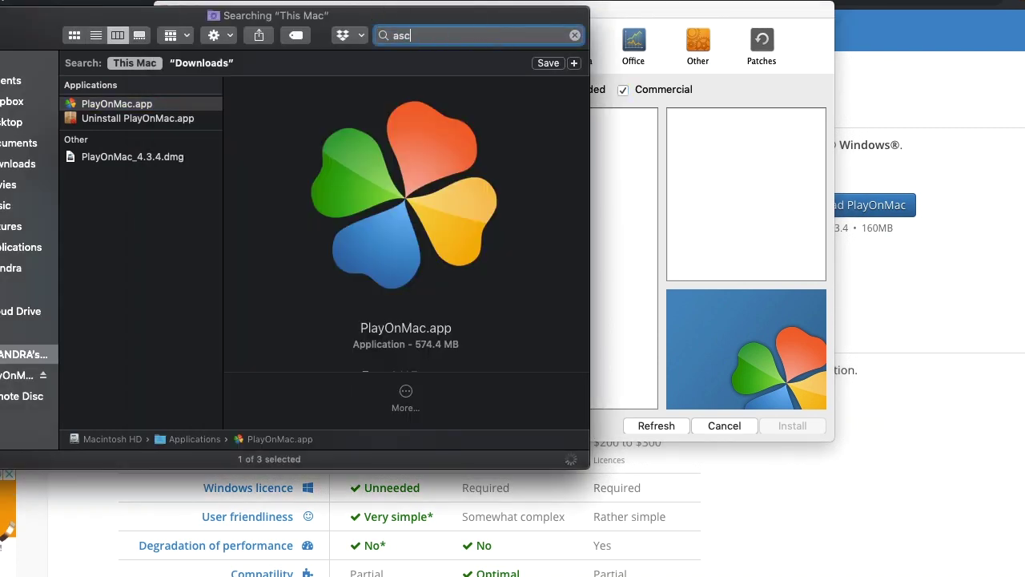
type("timetables.es")
key("BackSpace")
type("x")
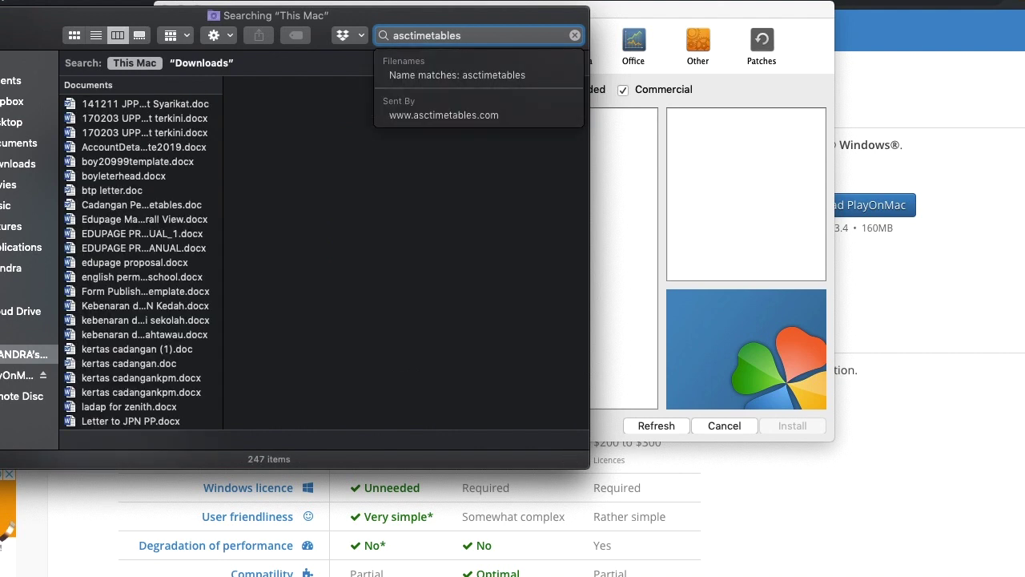
left_click(435, 76)
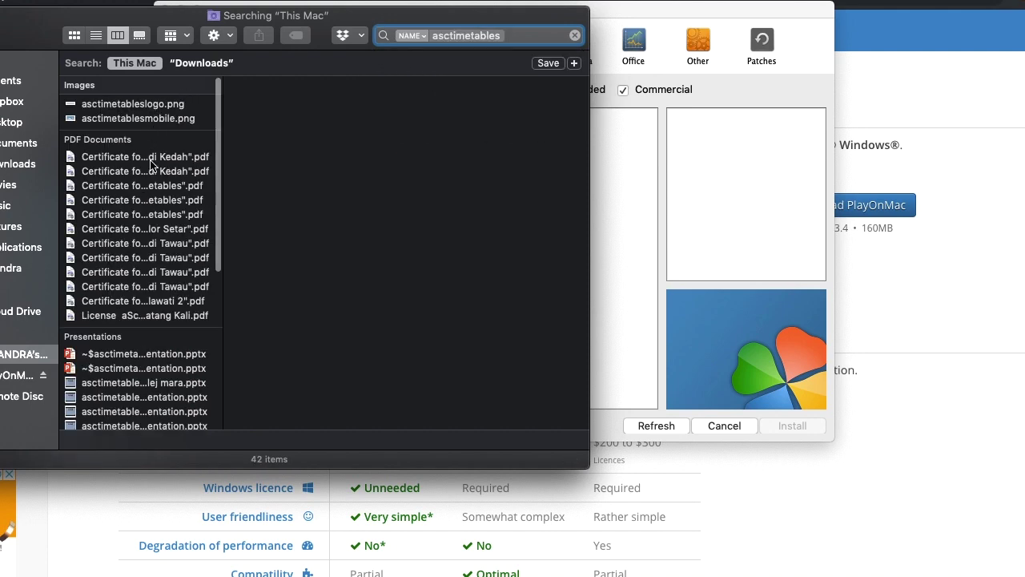
scroll(151, 163, "down", 10)
scroll(152, 165, "up", 3)
scroll(153, 166, "down", 2)
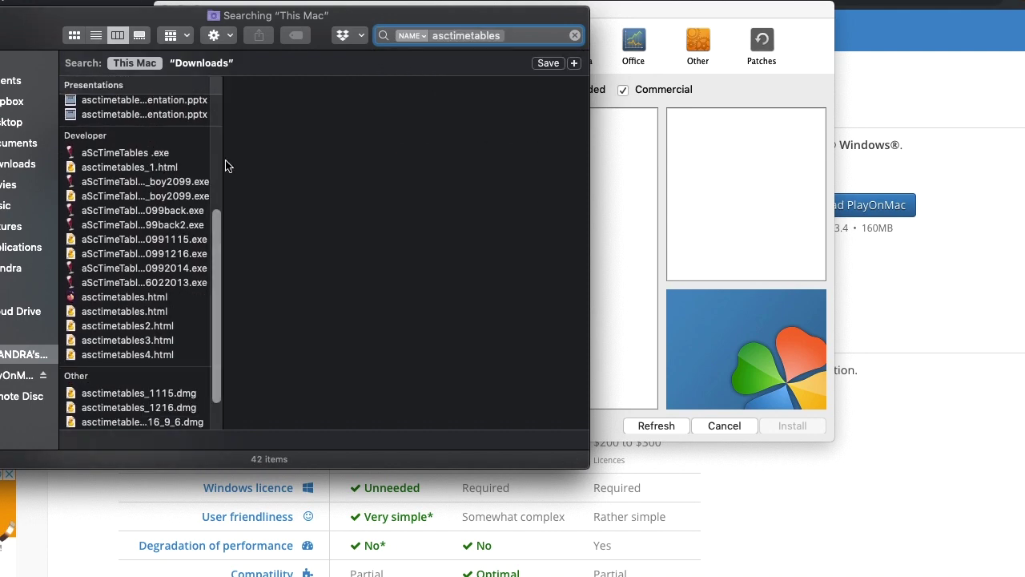
left_click_drag(222, 162, 323, 182)
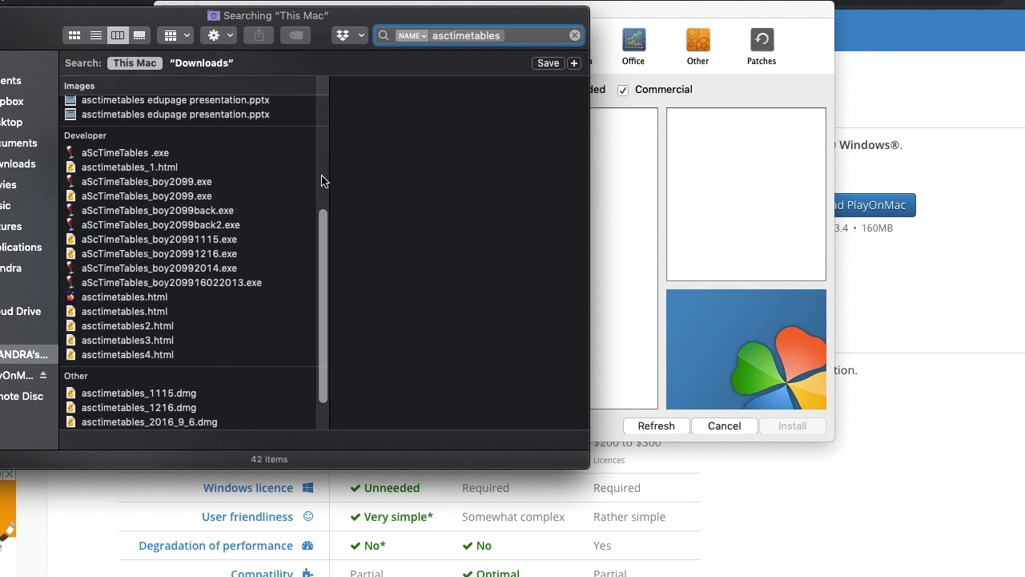
Step: Compare the file details of aScTimeTables .exe and both aScTimeTables_boy2099.exe files, ending on the first aScTimeTables_boy2099.exe
left_click(168, 183)
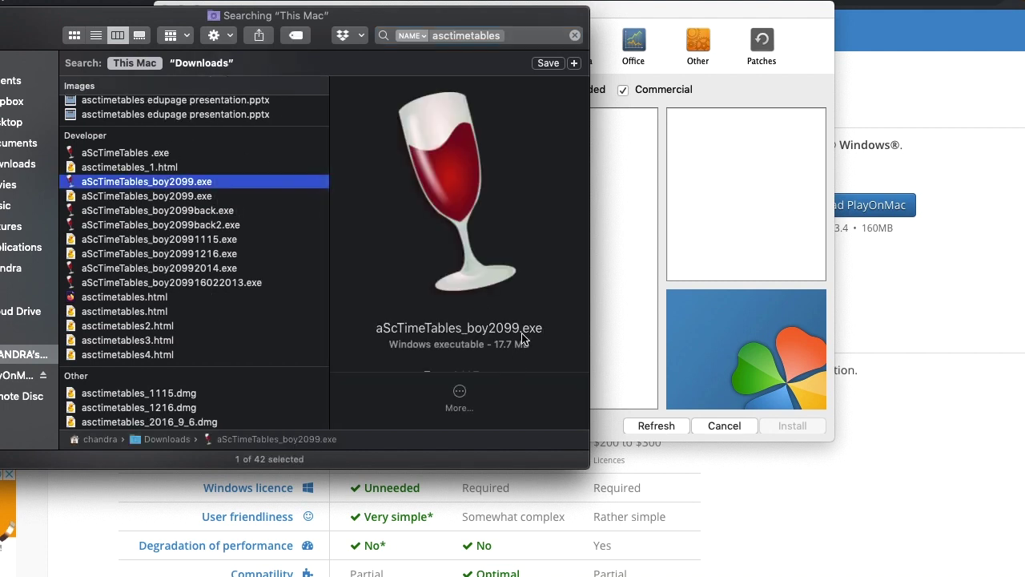
scroll(522, 339, "down", 2)
scroll(521, 339, "down", 1)
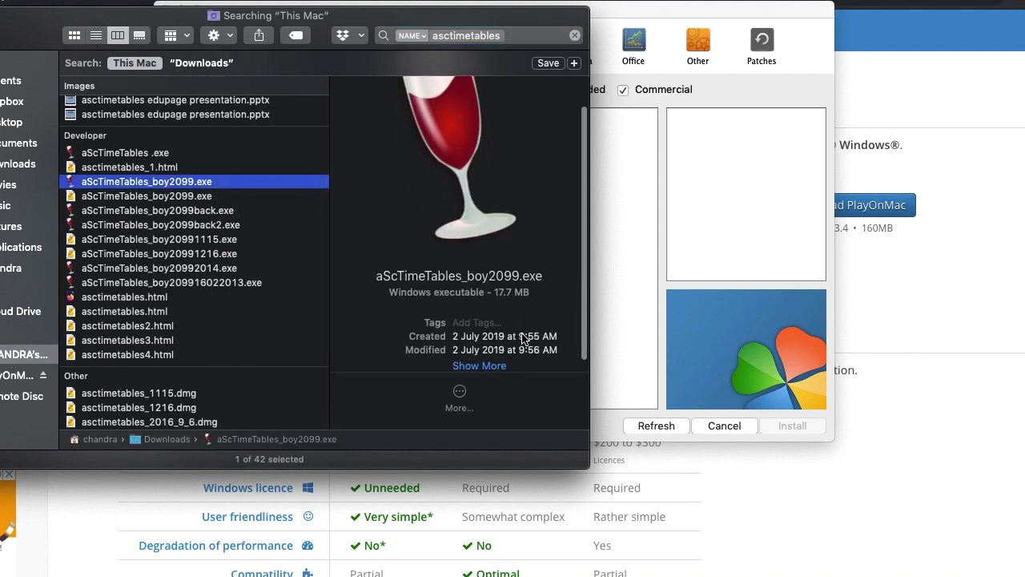
left_click(204, 196)
scroll(443, 251, "down", 3)
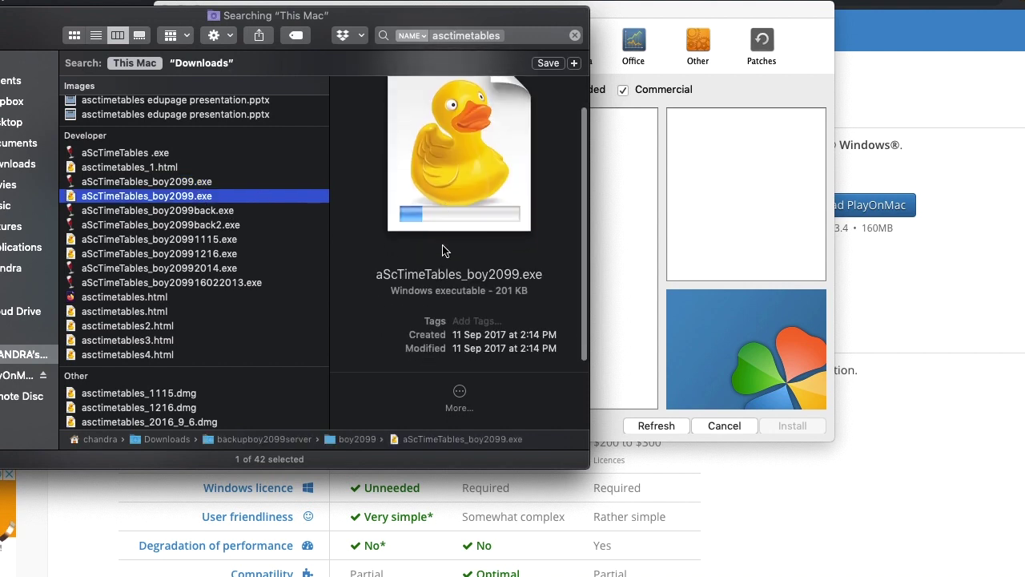
left_click(203, 182)
left_click(161, 154)
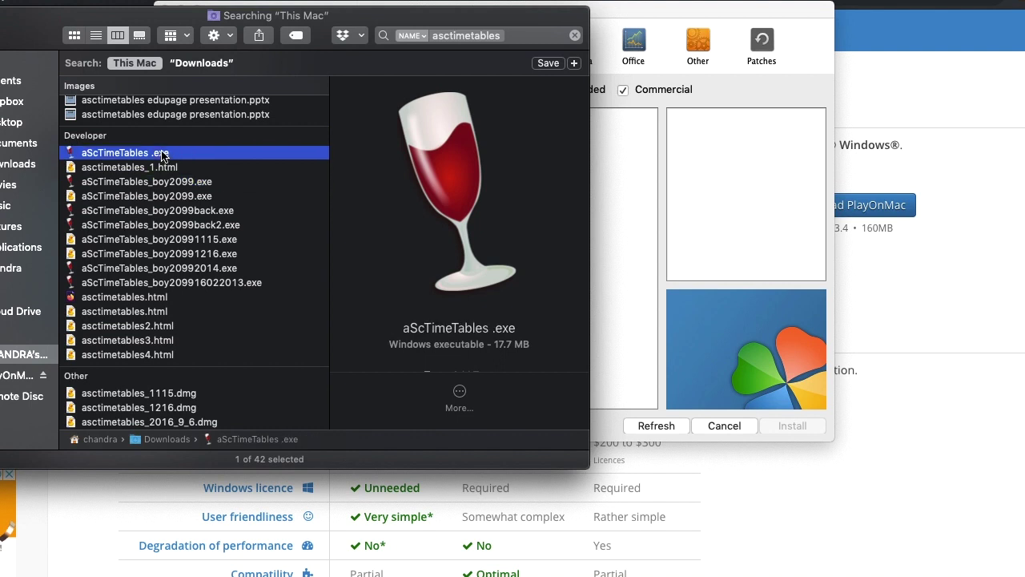
scroll(526, 238, "down", 3)
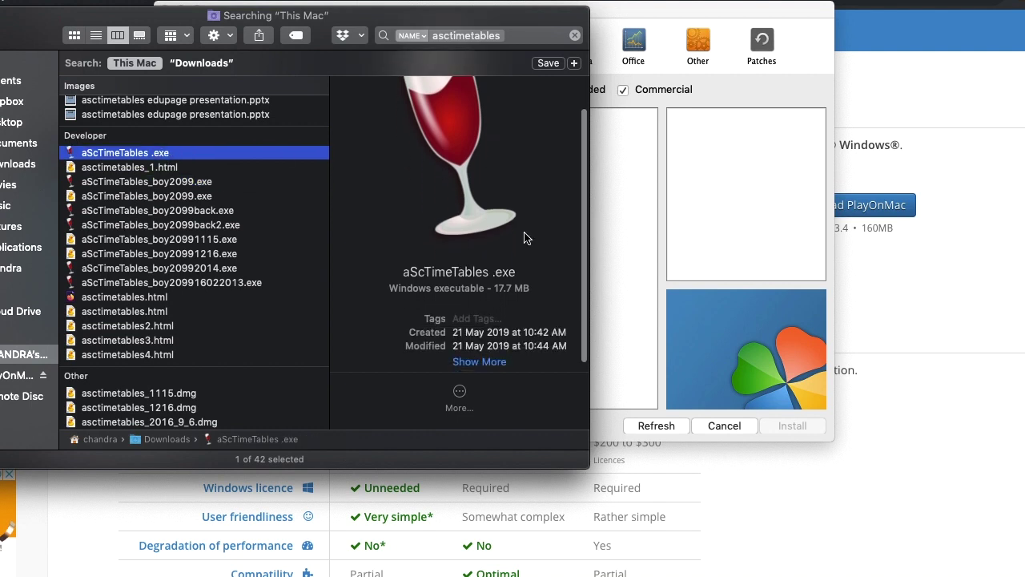
left_click(201, 183)
scroll(525, 232, "down", 4)
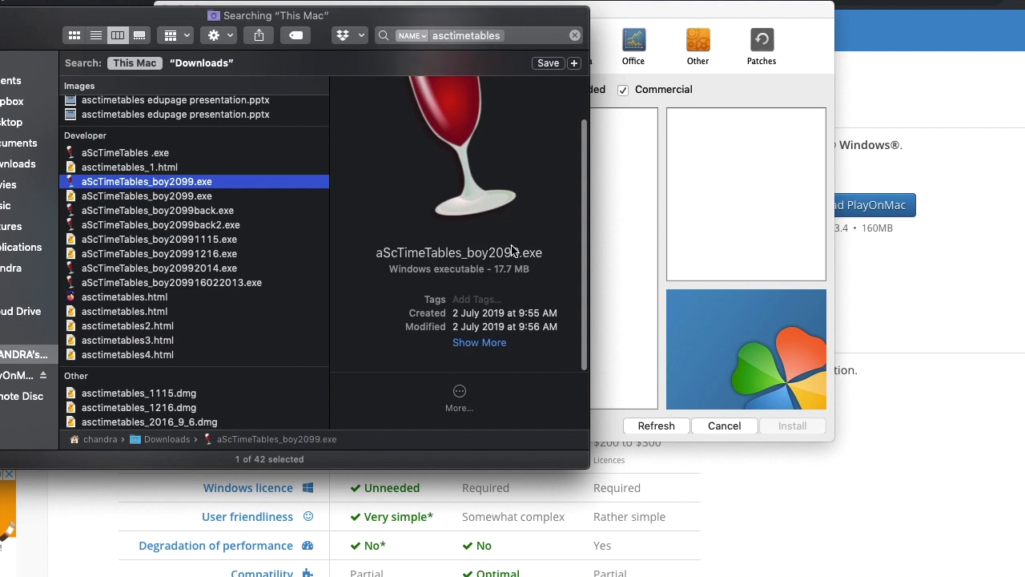
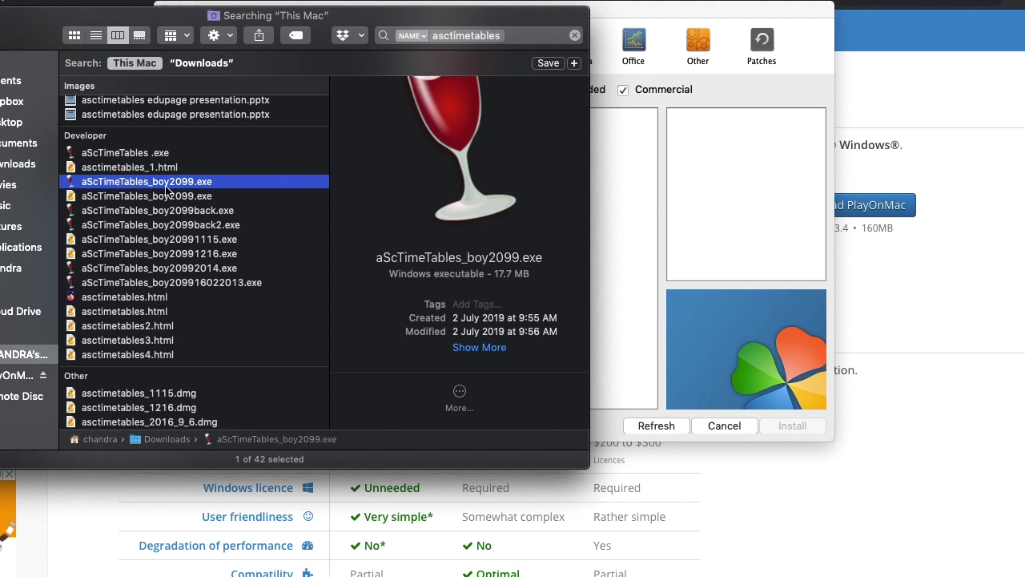
Step: Start a manual installation of a non-listed program in PlayOnMac, choosing to install it in a new virtual drive
left_click(734, 74)
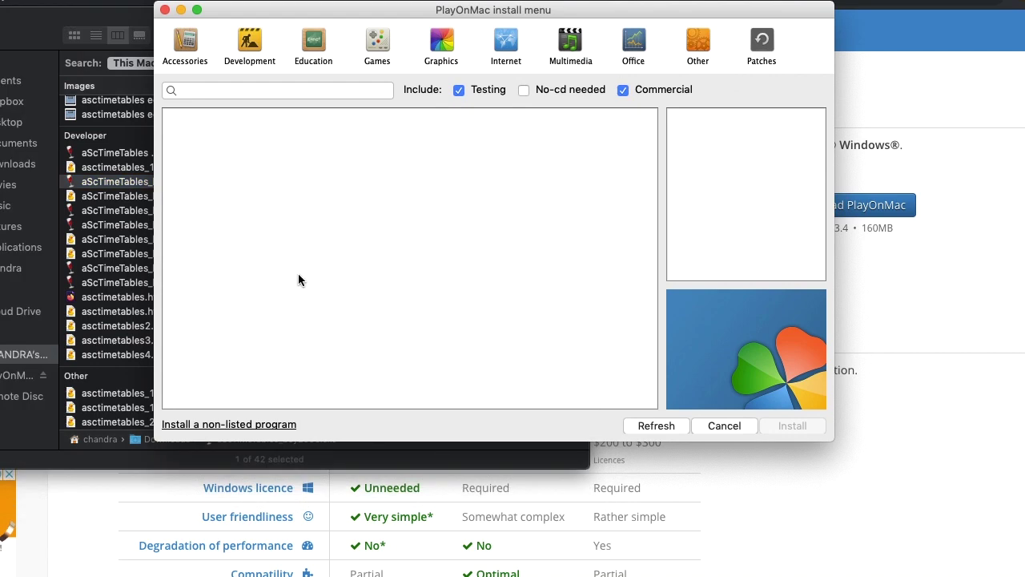
left_click(176, 426)
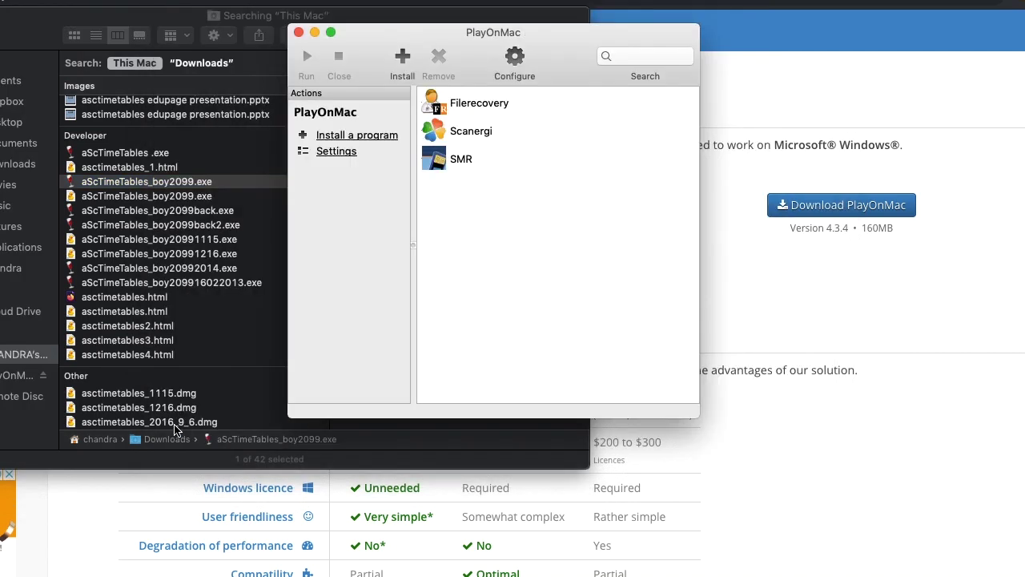
left_click(610, 449)
left_click(610, 448)
left_click(613, 446)
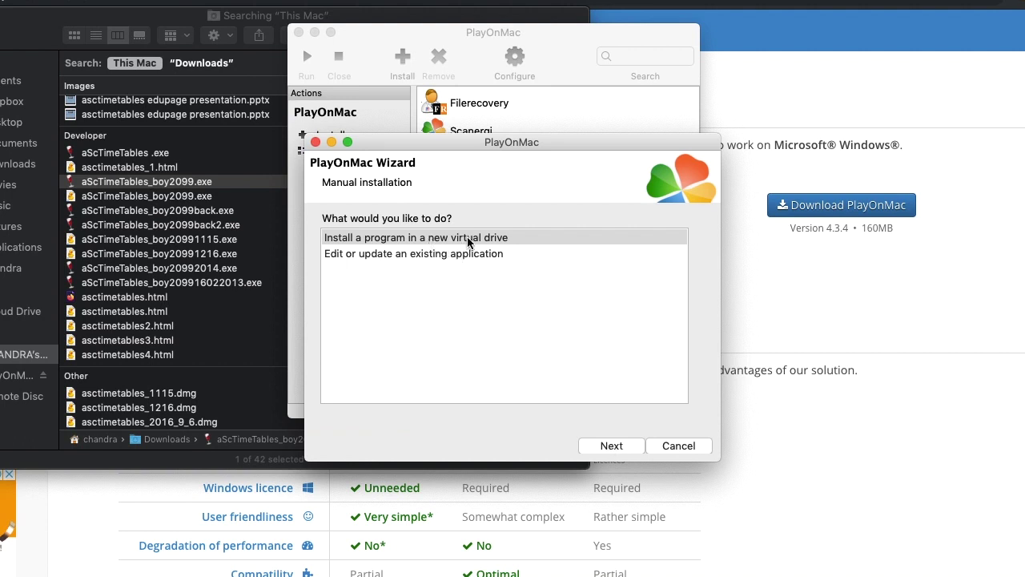
left_click(610, 446)
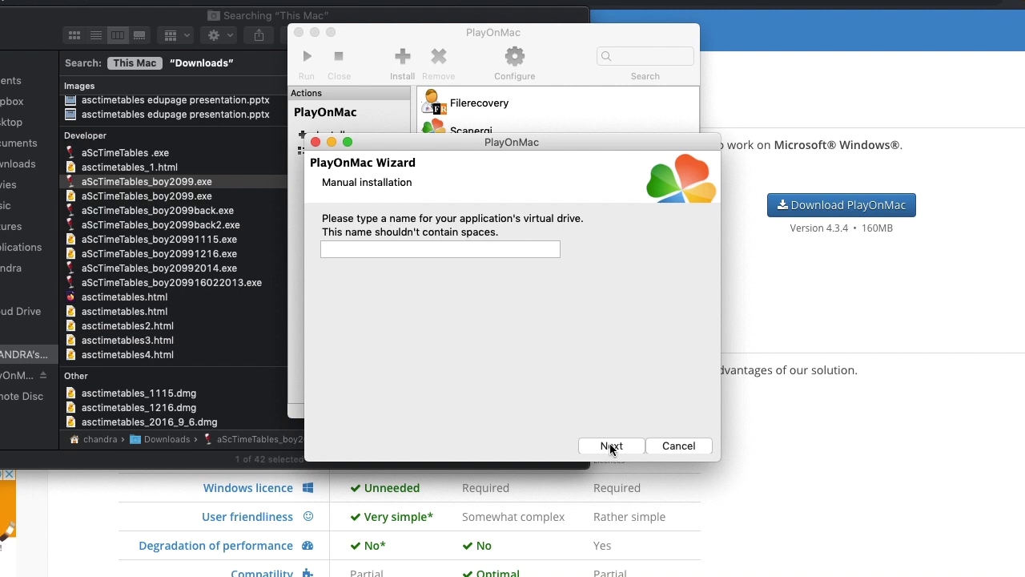
Step: Name the application's virtual drive asc and continue with all pre-installation options unselected
left_click(517, 248)
type("asc")
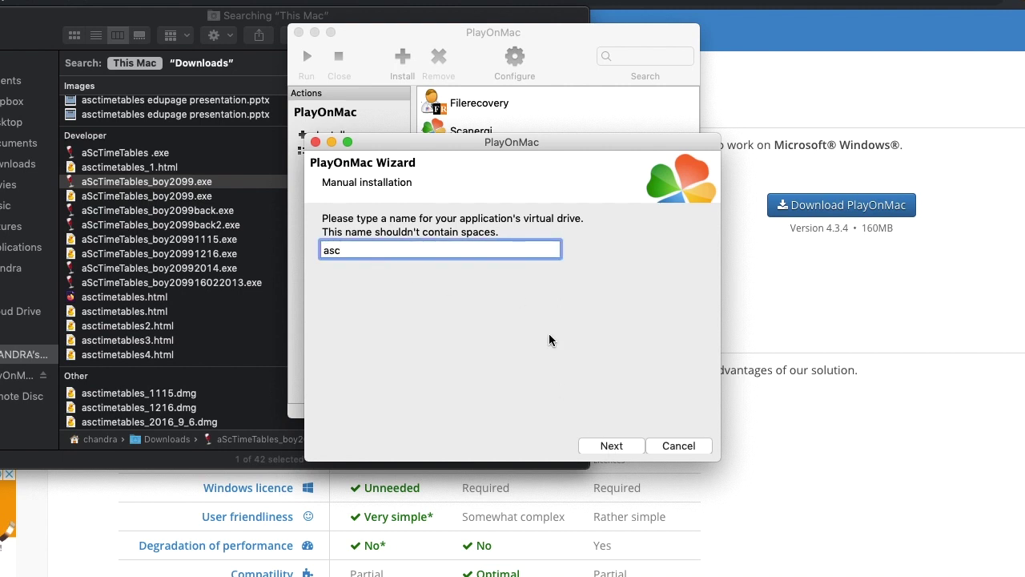
left_click(607, 446)
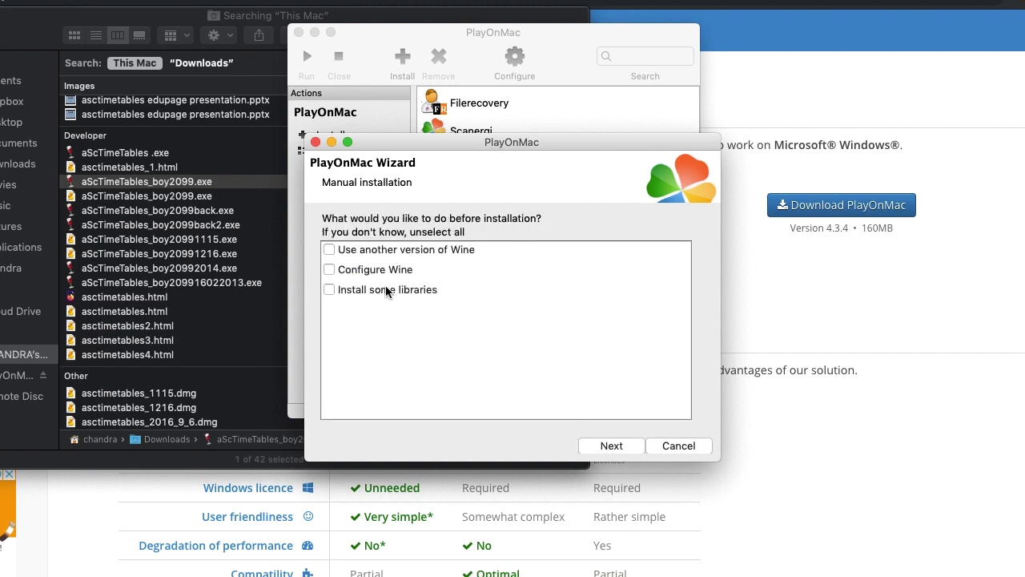
left_click(618, 446)
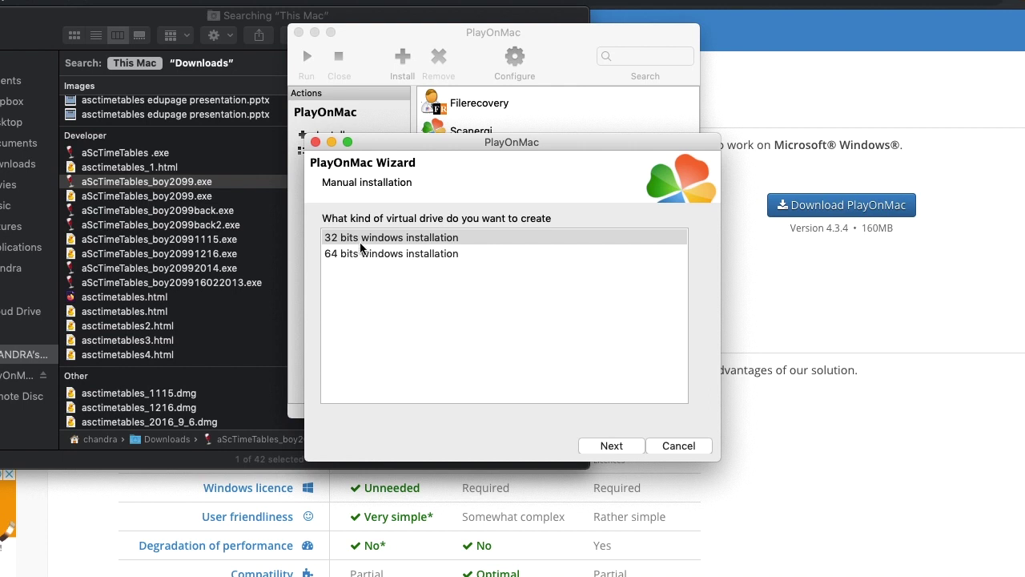
Step: Choose a 32 bits windows installation for the virtual drive and open the file browser for selecting the install file
left_click(363, 238)
left_click(611, 446)
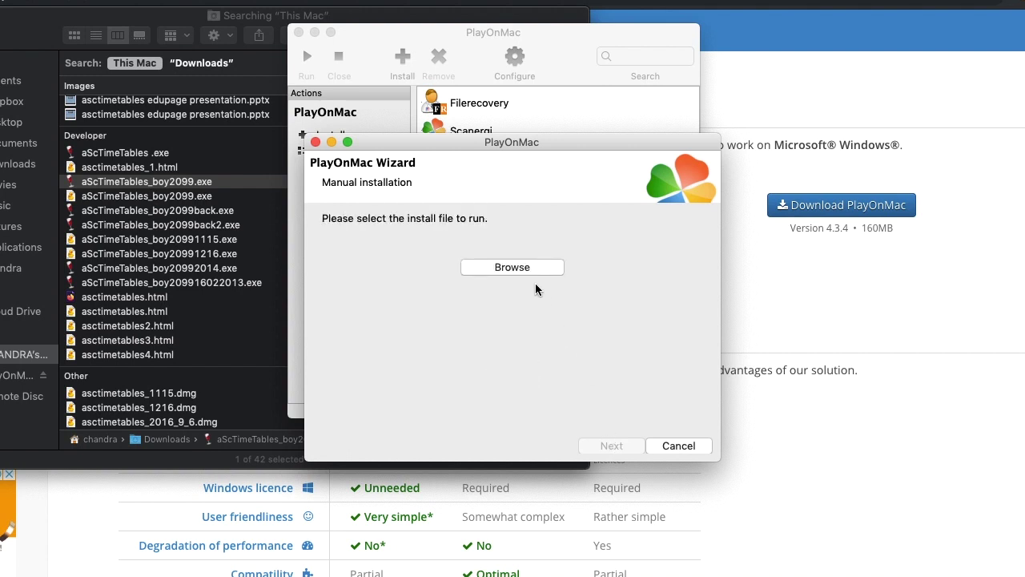
left_click(535, 268)
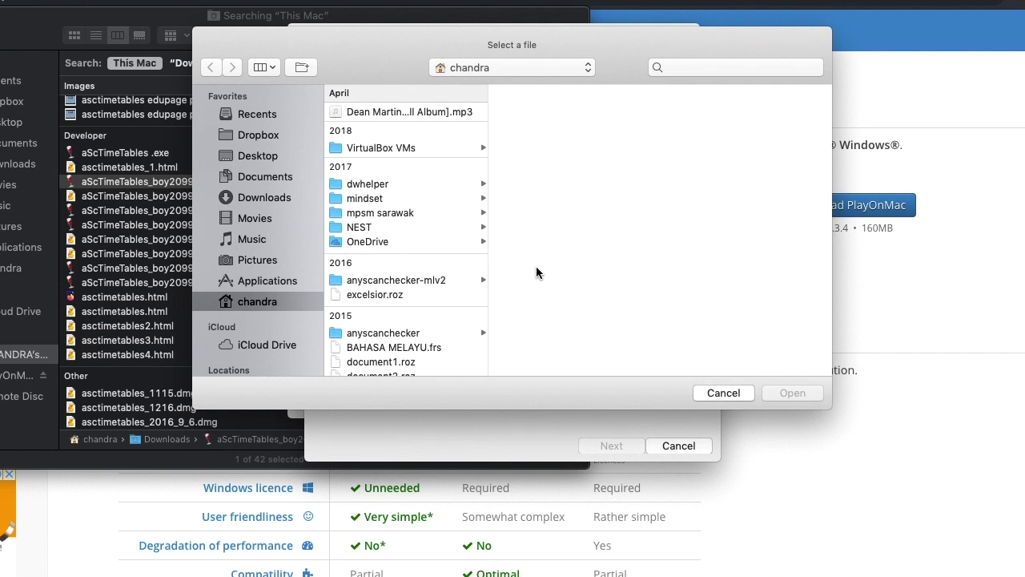
Step: Search this Mac for install files whose name matches asctimetables
left_click(264, 198)
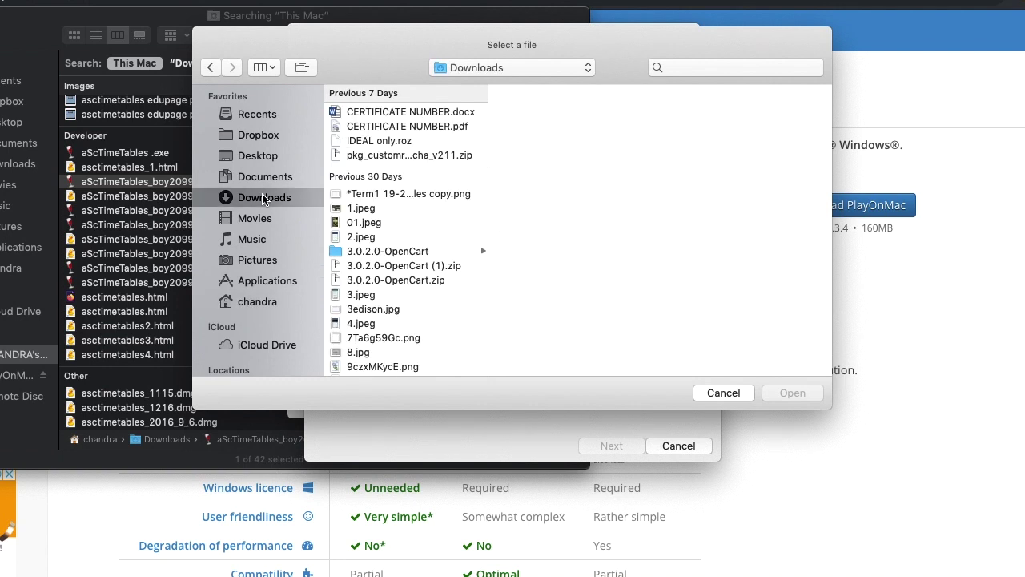
left_click(713, 67)
type("zx")
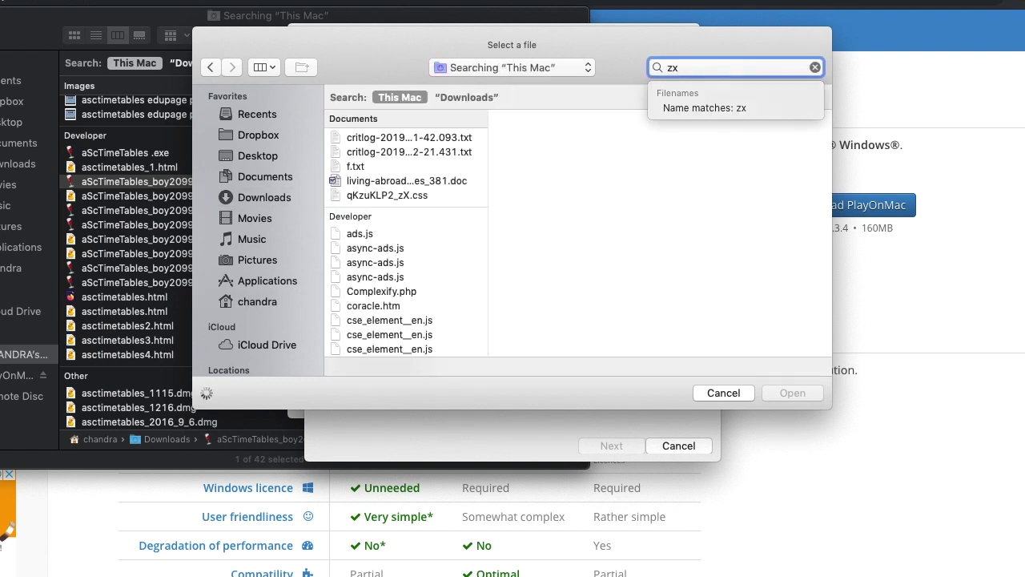
key("BackSpace")
key("BackSpace")
type("asctimeta")
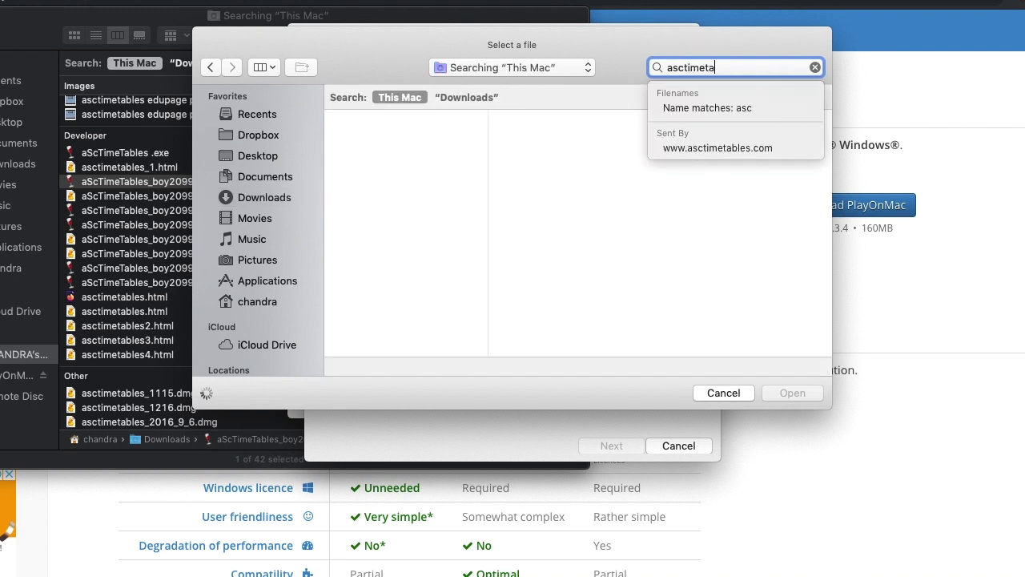
type("bles")
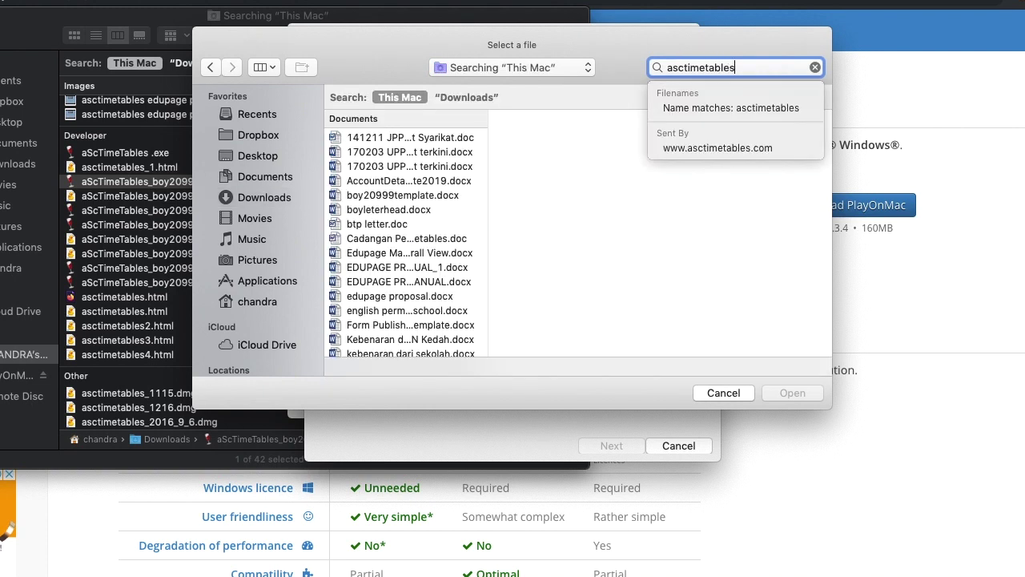
key("Down")
key("Return")
scroll(448, 200, "down", 10)
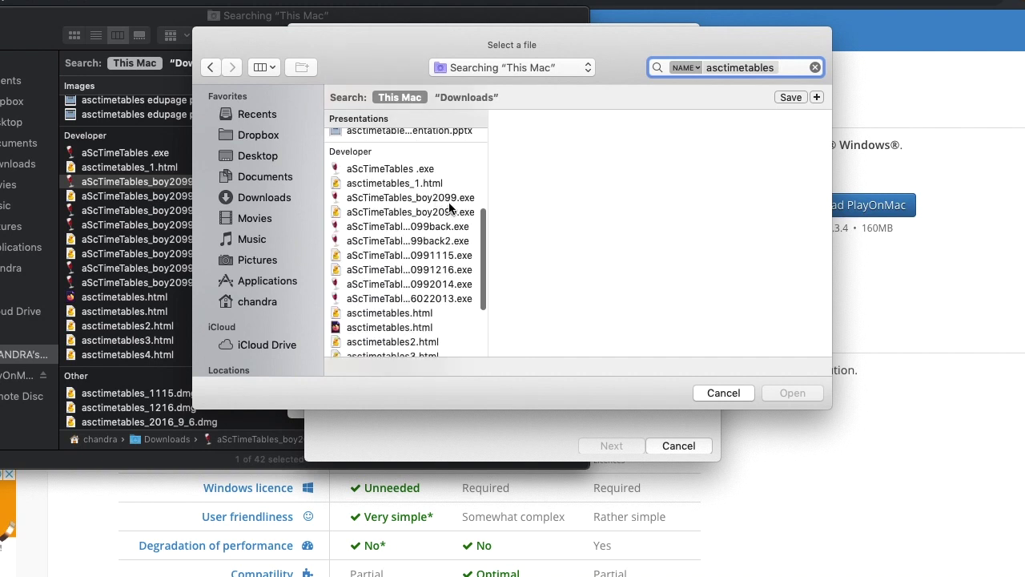
Step: Select the first aScTimeTables_boy2099.exe from the search results as the install file and run it
left_click(450, 199)
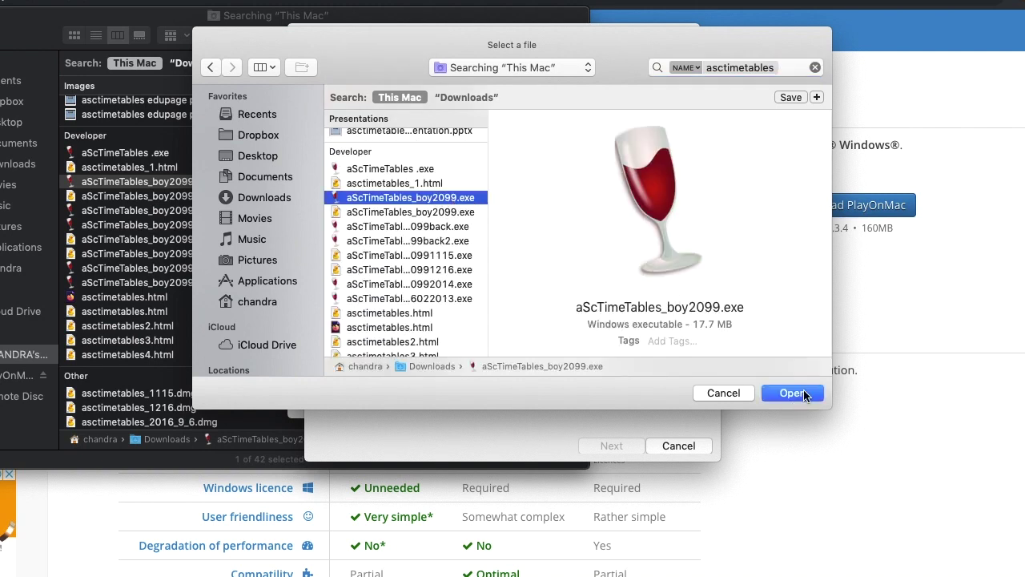
left_click(803, 393)
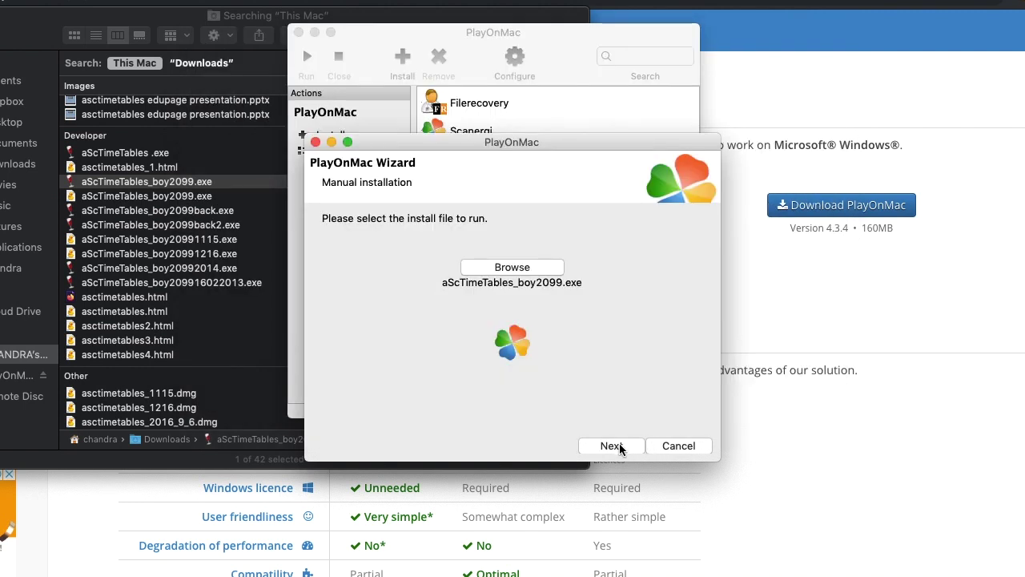
left_click(620, 444)
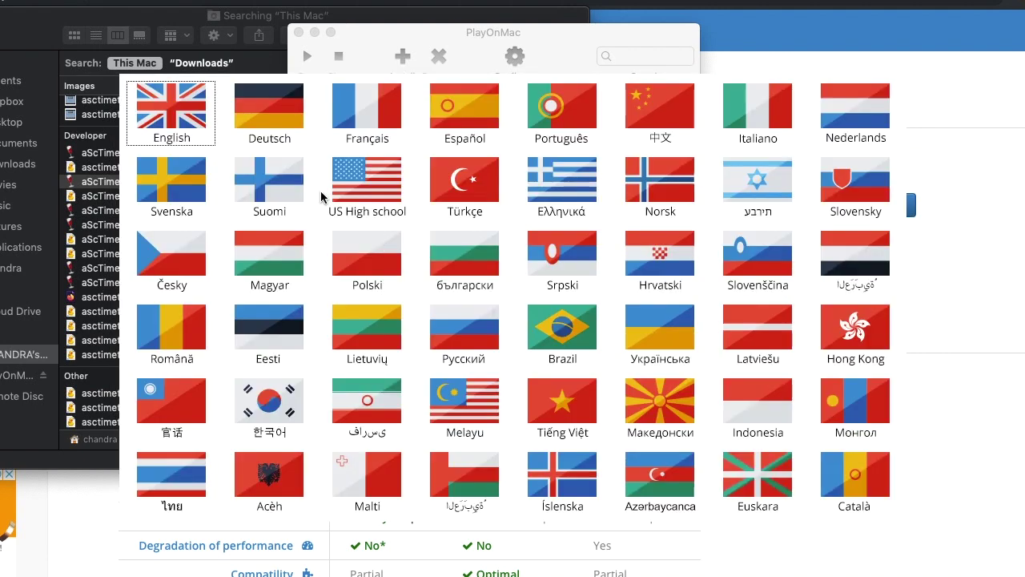
Step: Install aSc Timetables in English to c:\TimeTables and finish the setup with Run aSc Timetables unselected
left_click(196, 122)
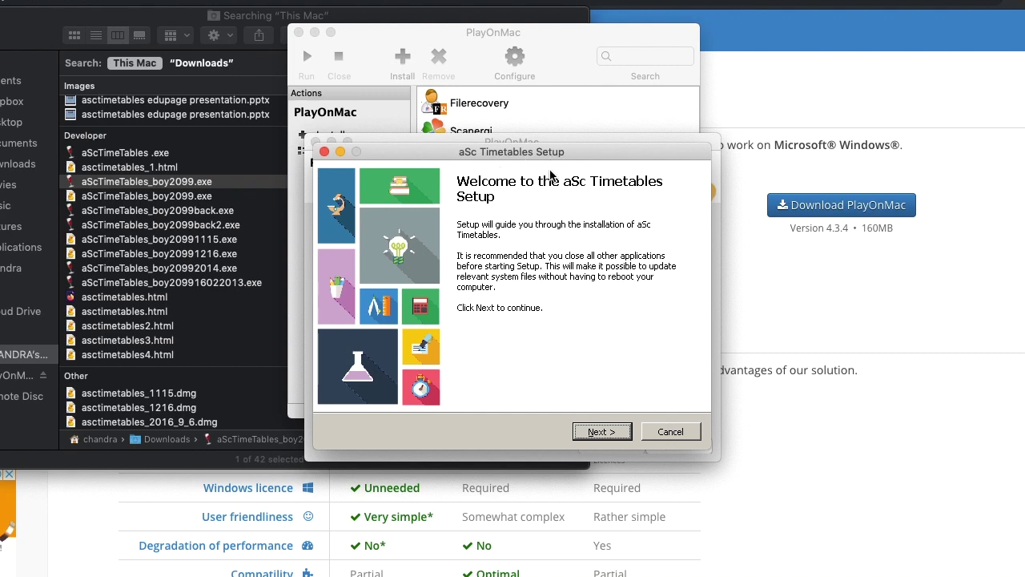
left_click(594, 431)
left_click(593, 432)
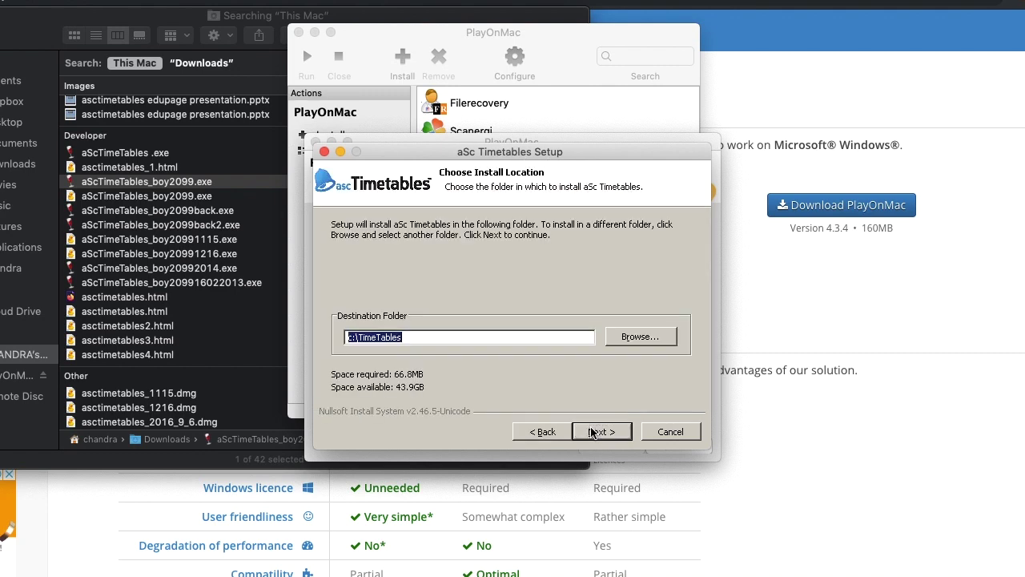
left_click(593, 432)
left_click(592, 431)
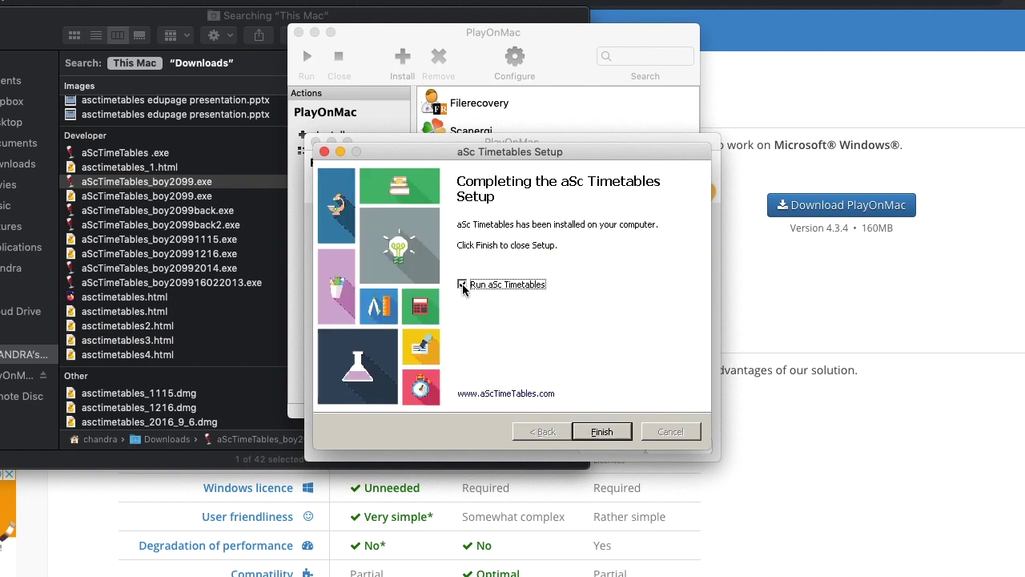
left_click(462, 285)
left_click(600, 432)
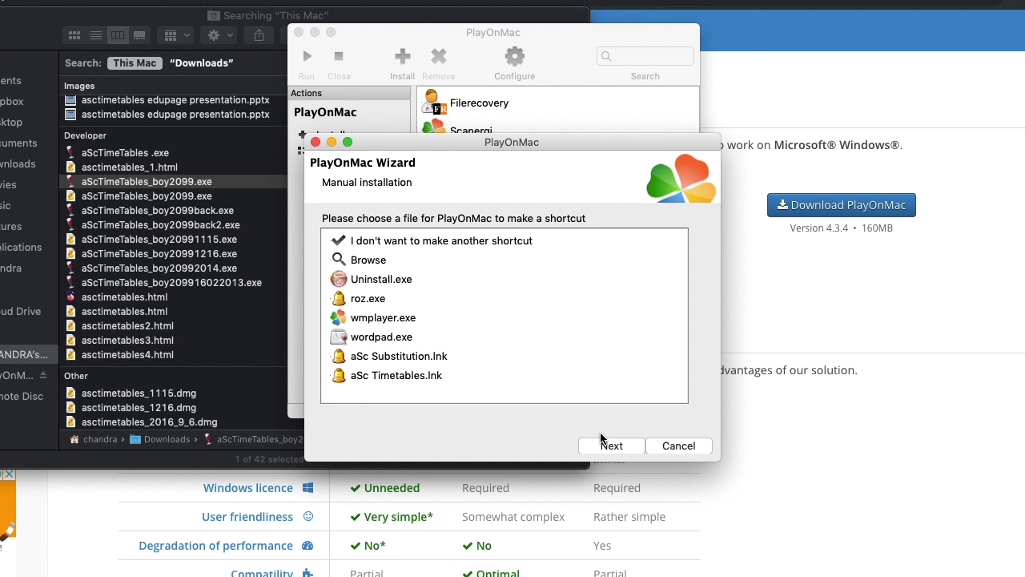
Step: Create a PlayOnMac shortcut for aSc Timetables.lnk, keeping the suggested name aSc Timetables
left_click(415, 376)
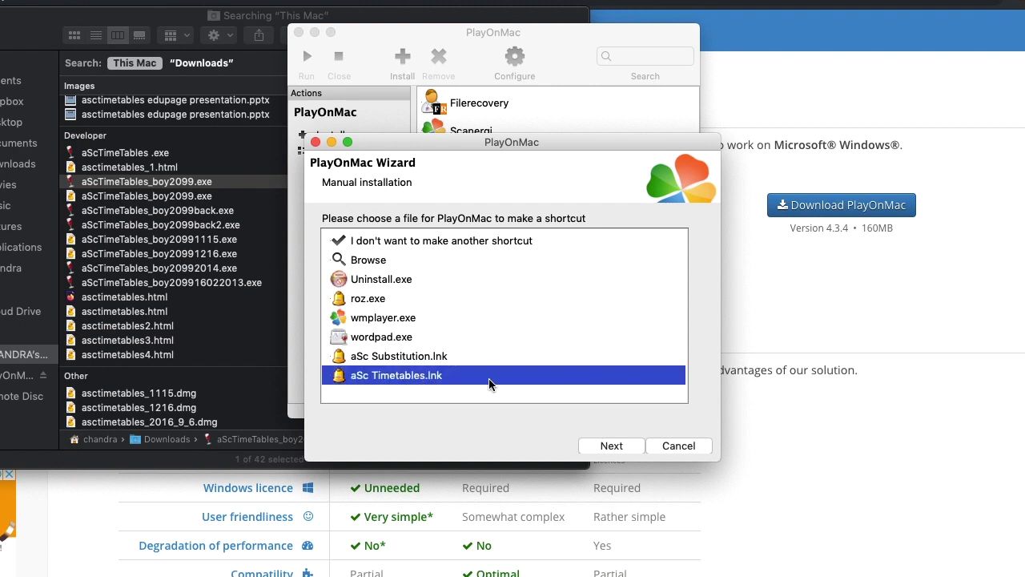
left_click(610, 446)
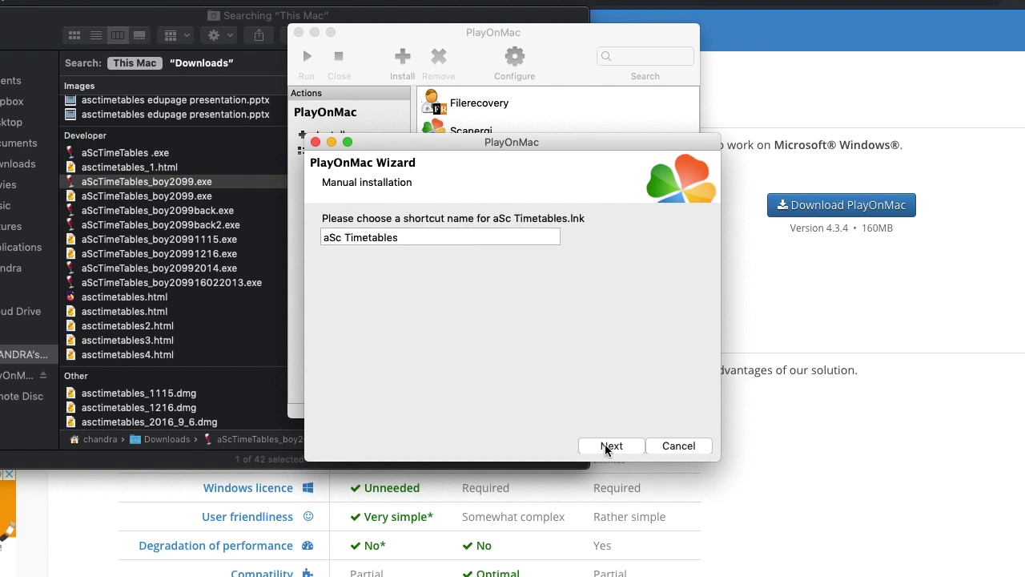
left_click(607, 446)
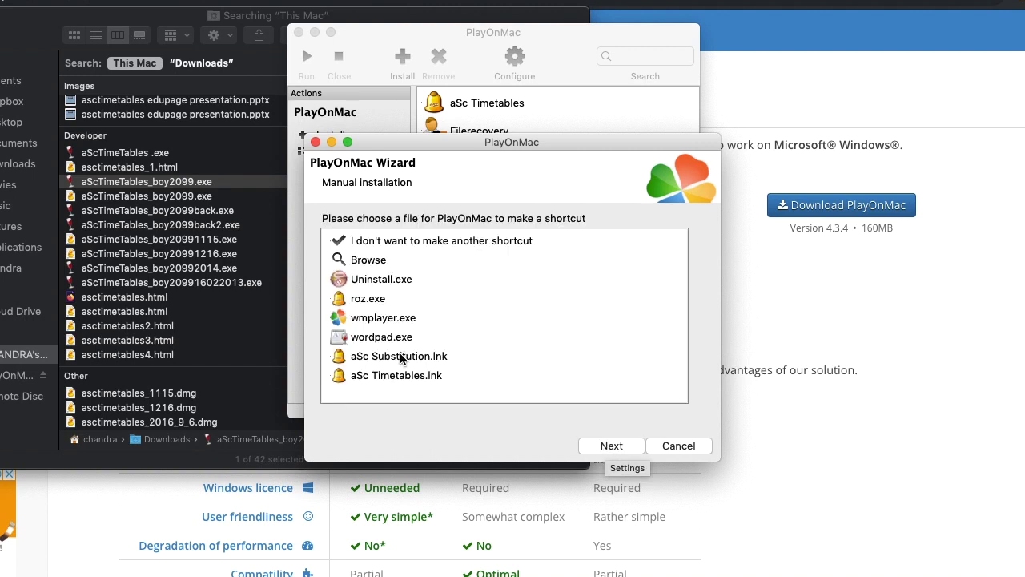
Step: Create a shortcut for aSc Substitution.lnk and end the installation without making another shortcut
left_click(400, 357)
left_click(615, 444)
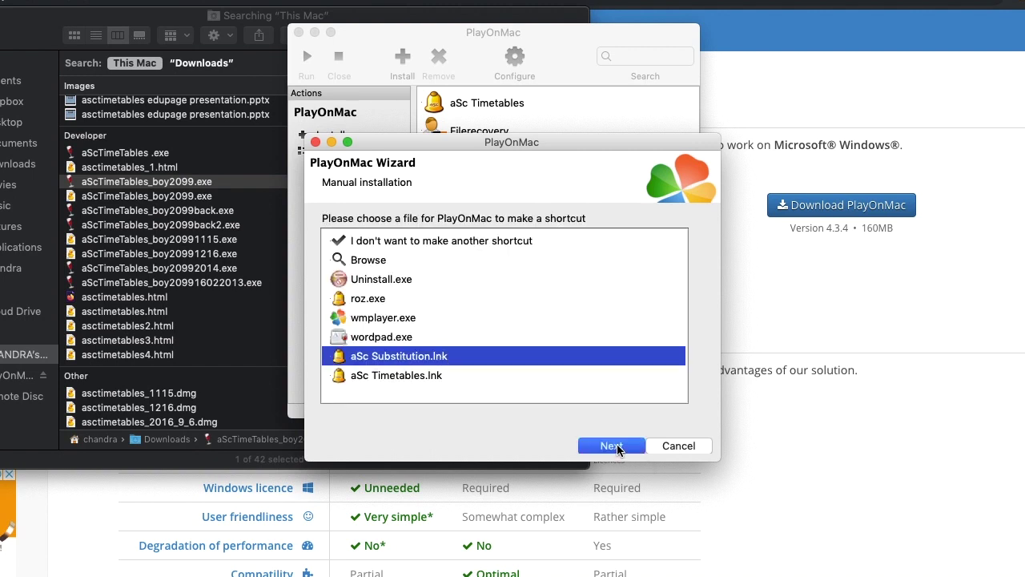
left_click(616, 446)
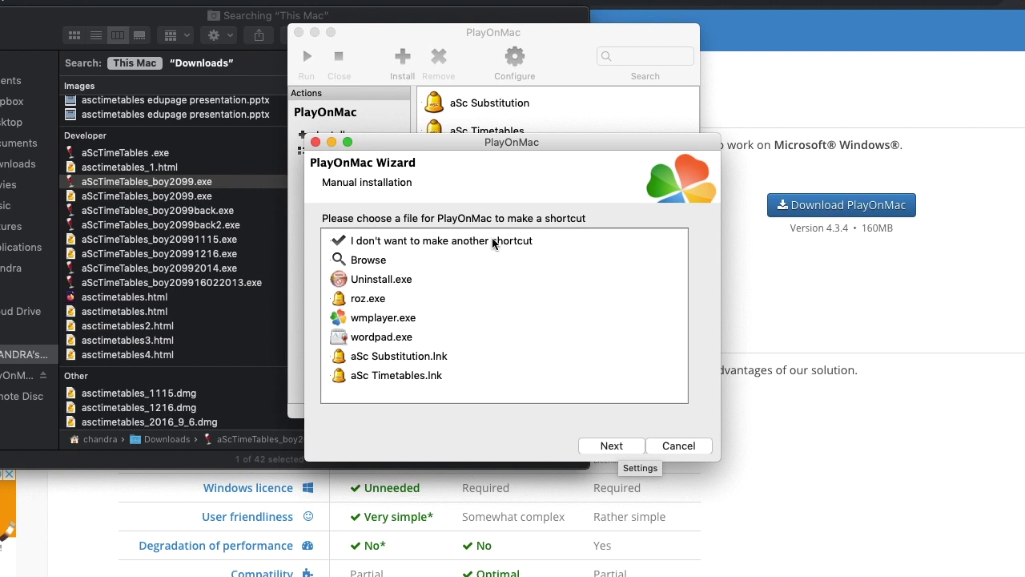
left_click(492, 239)
left_click(612, 446)
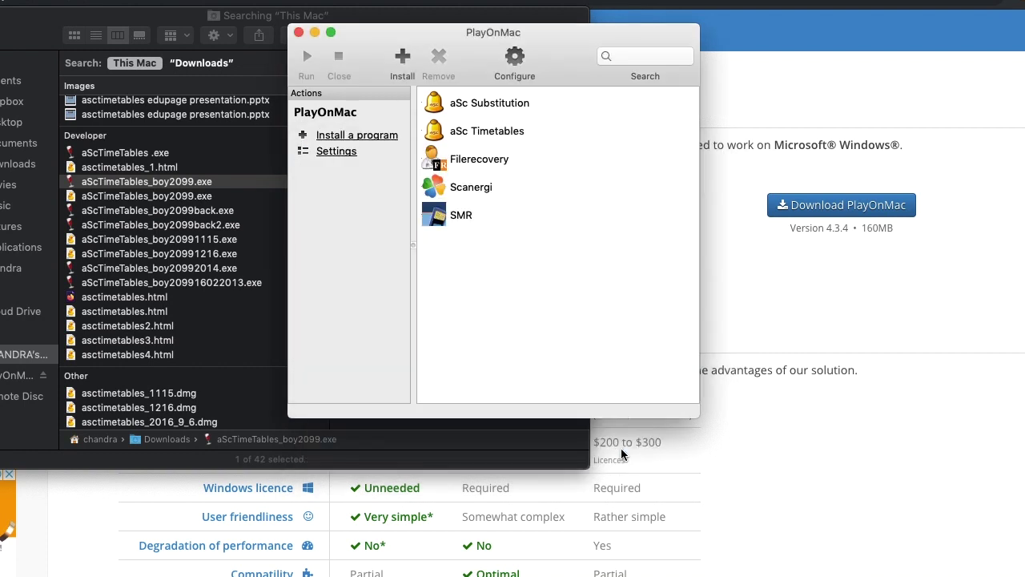
Step: Run aSc Timetables from PlayOnMac, launch its shortcut in the file list, and choose to input the registration code
left_click(488, 136)
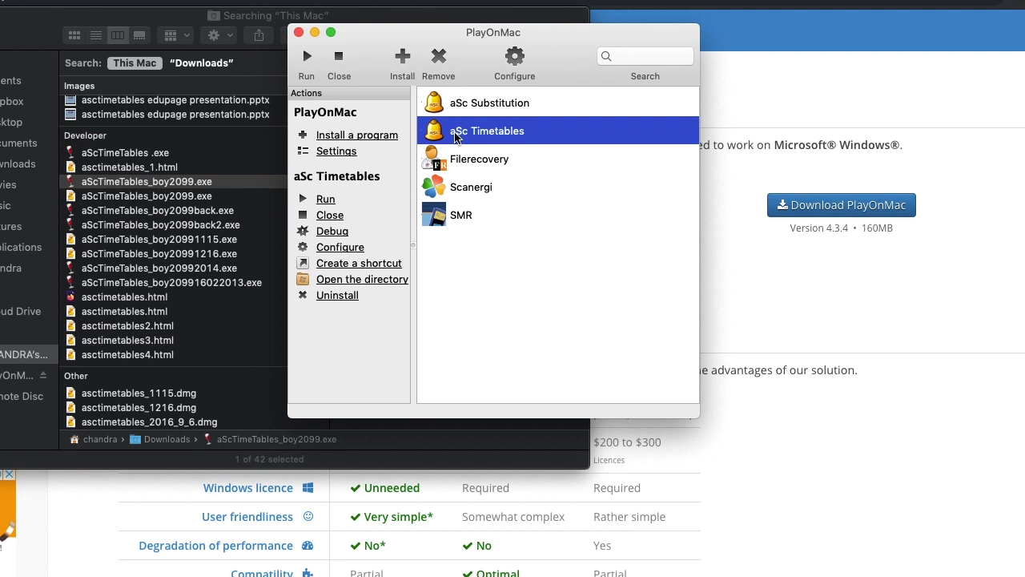
left_click(306, 56)
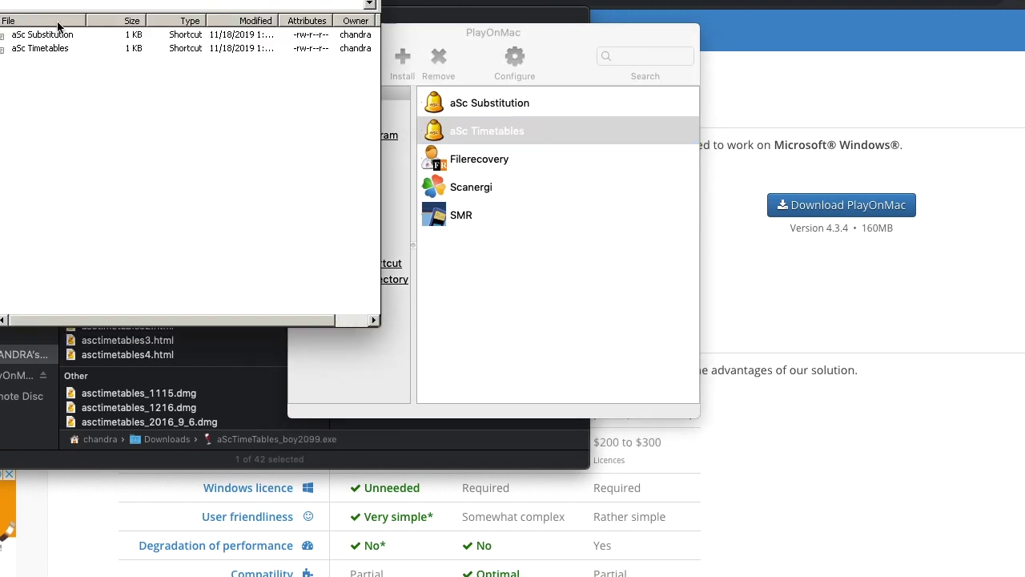
left_click(34, 52)
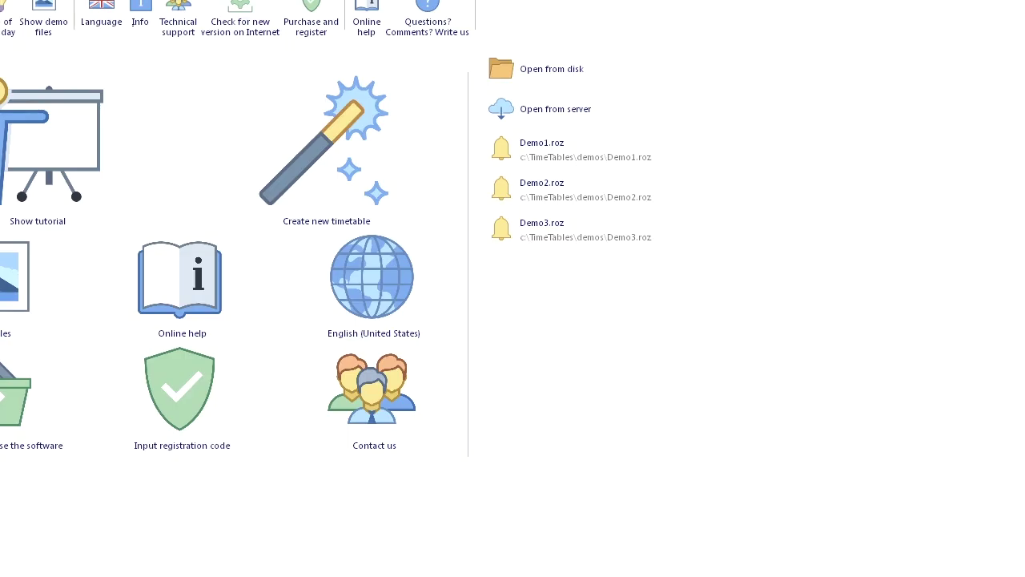
left_click(191, 387)
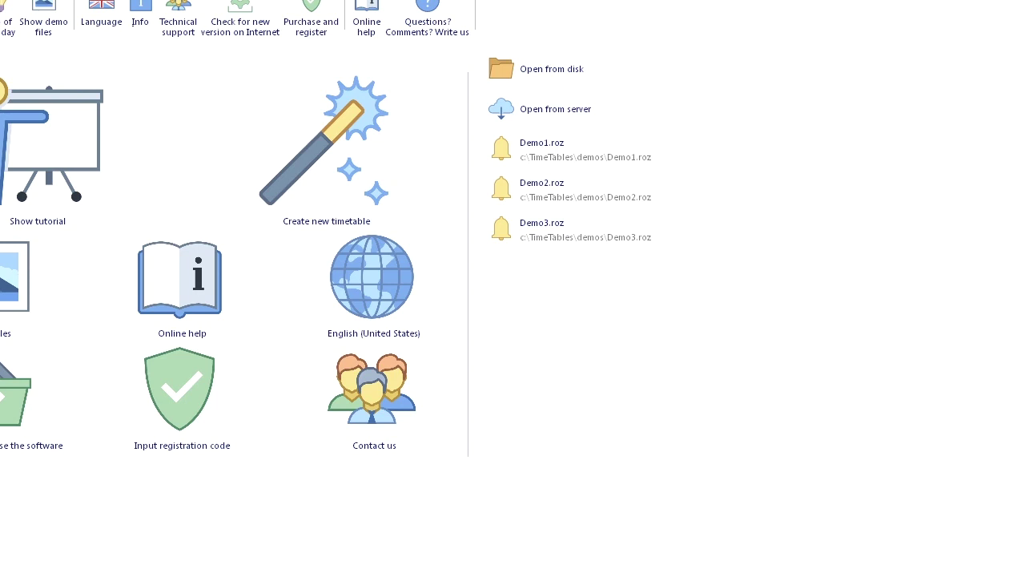
Step: Open the timetable file IDEAL only.roz from the Desktop
left_click(510, 77)
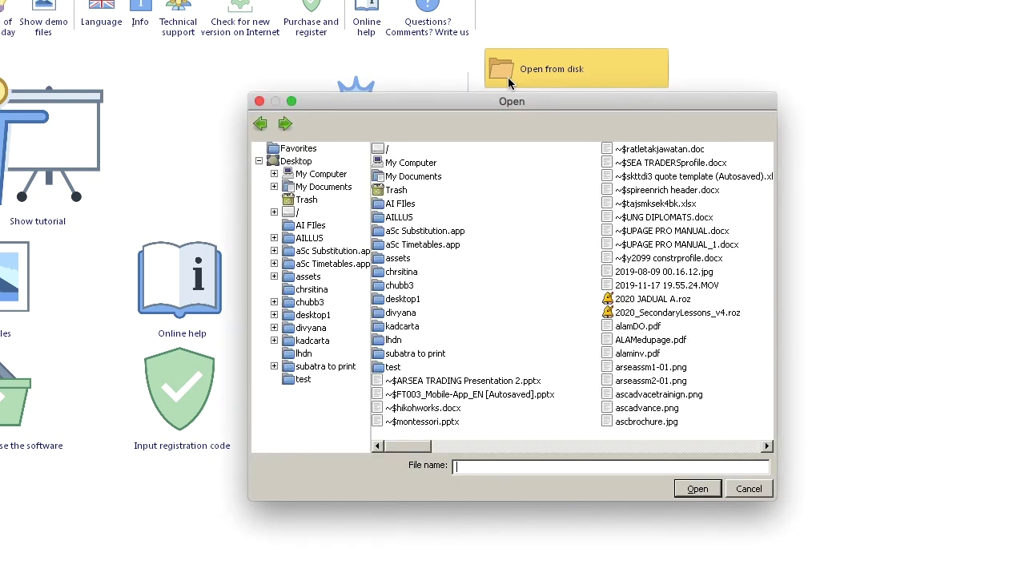
left_click(625, 301)
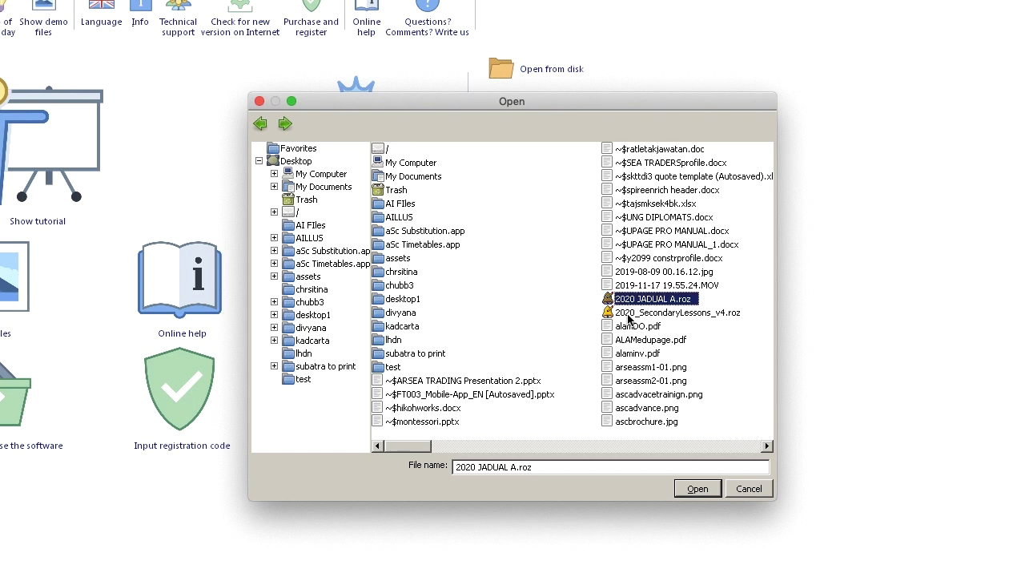
left_click(628, 316)
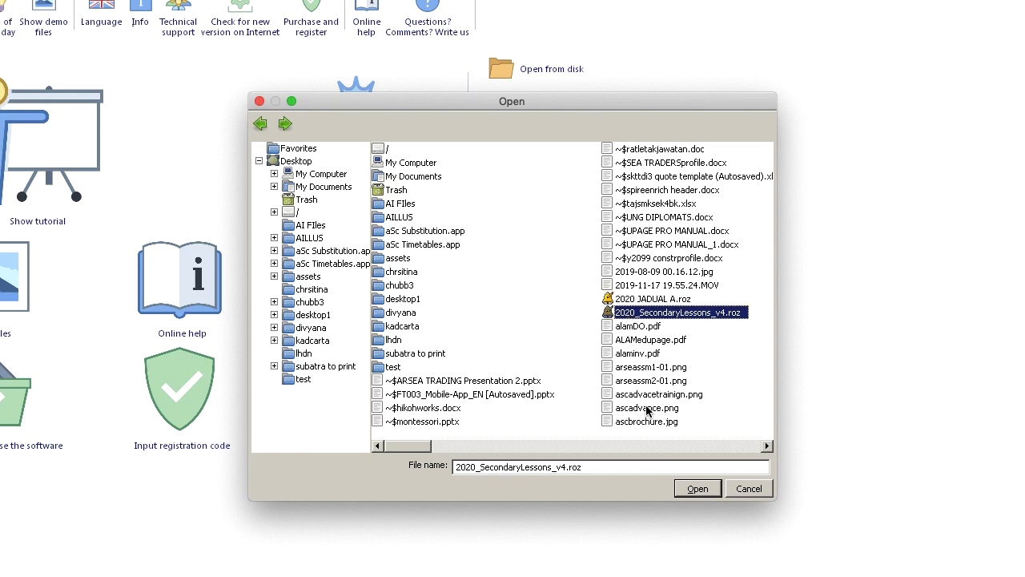
left_click(642, 447)
left_click(643, 447)
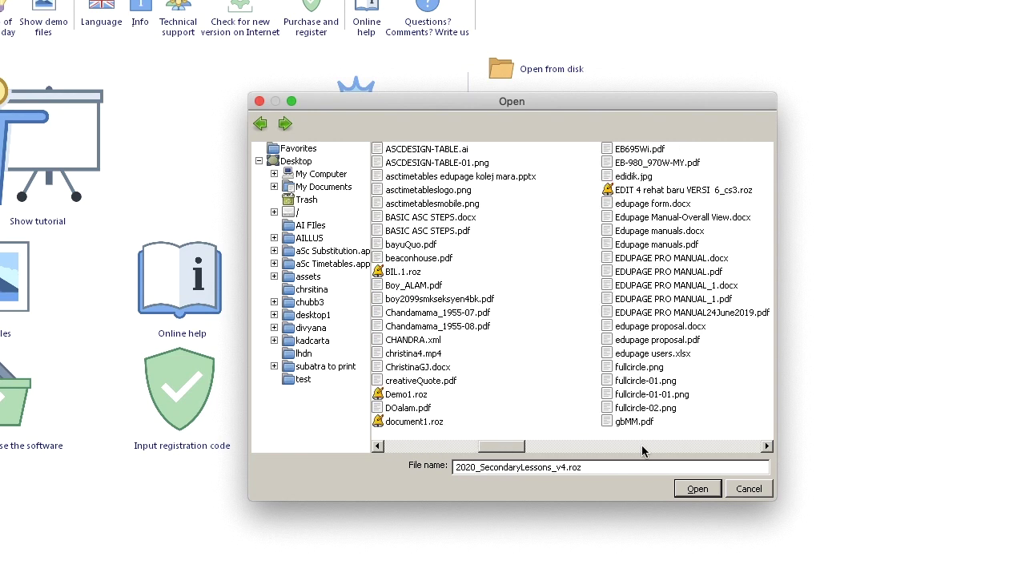
left_click(643, 447)
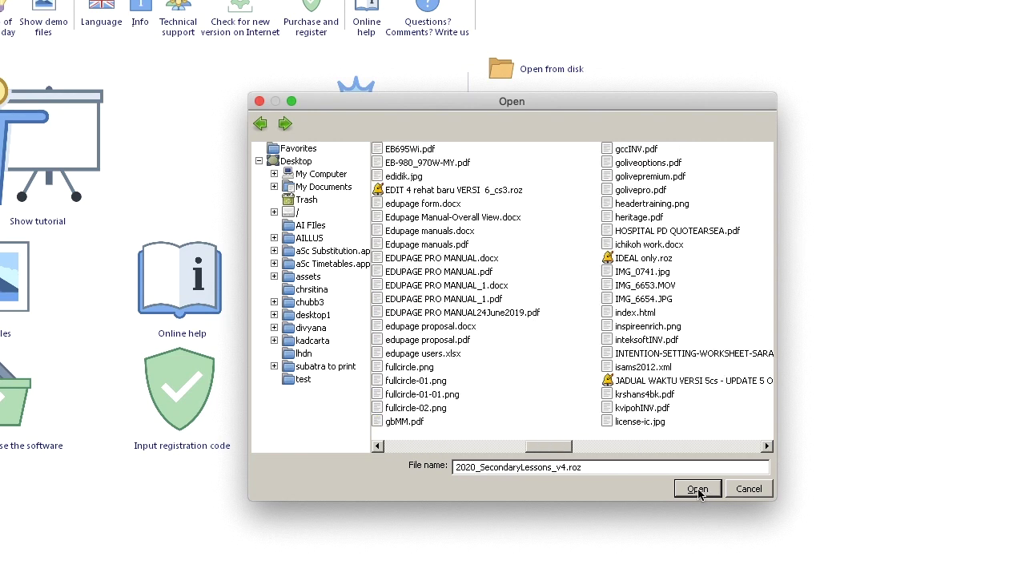
double_click(645, 258)
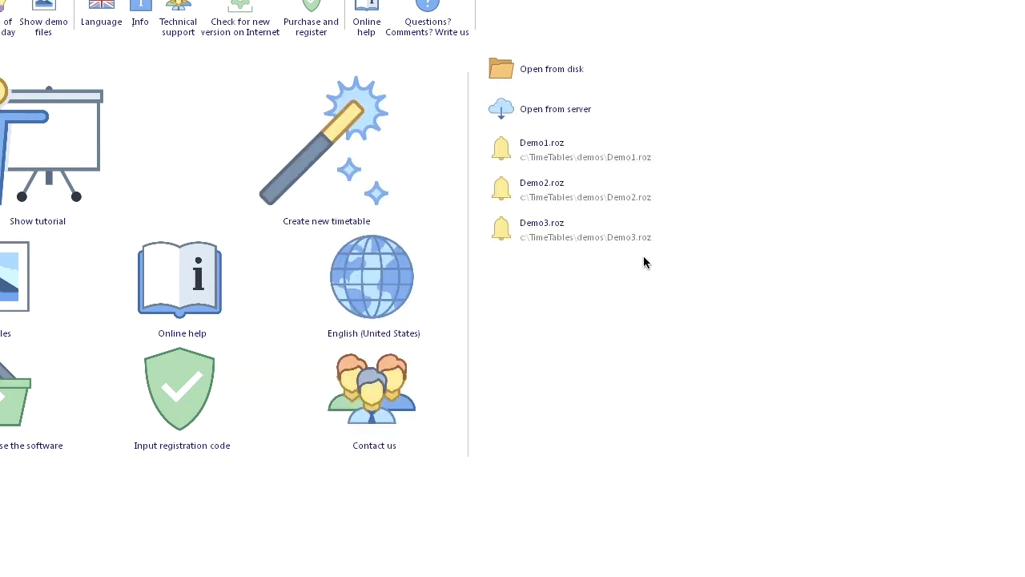
left_click(517, 352)
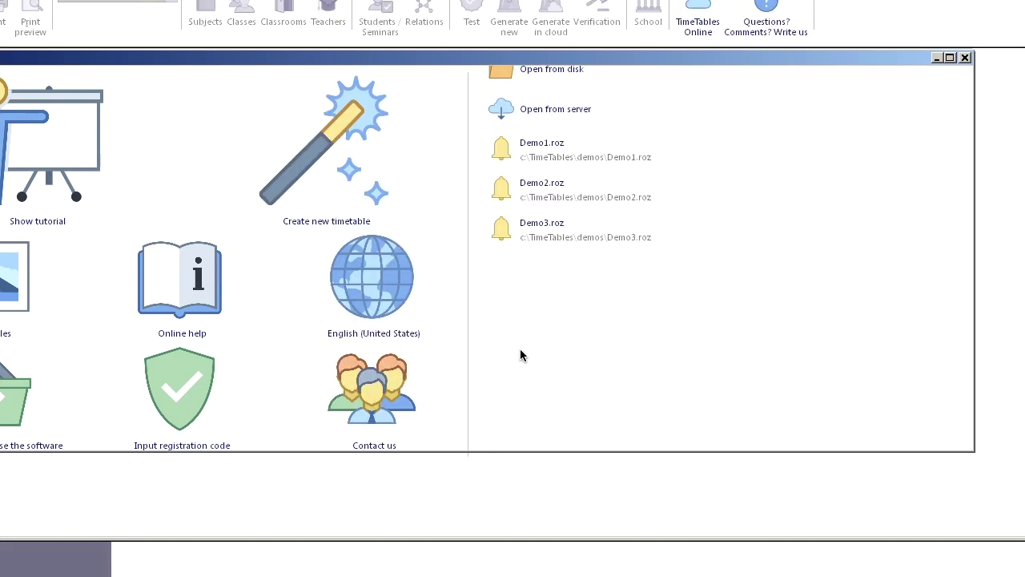